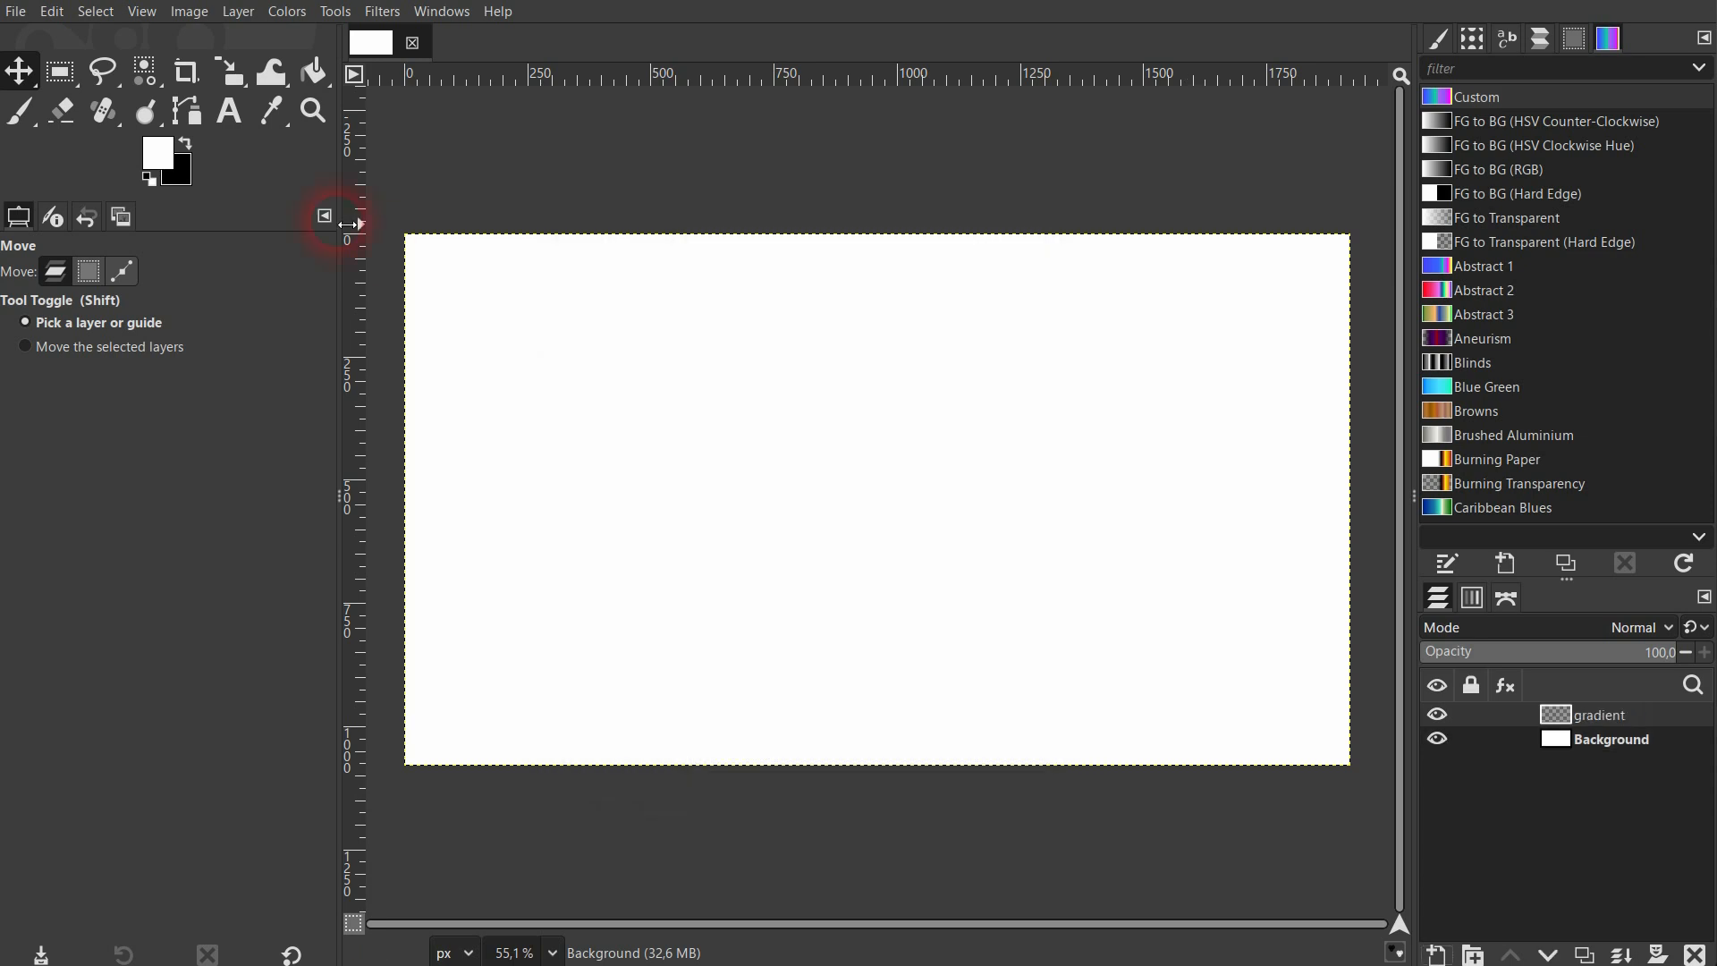
Draw a horizontal FG to BG (RGB) gradient across the full width of the canvas with the Gradient tool.
left_click(318, 71)
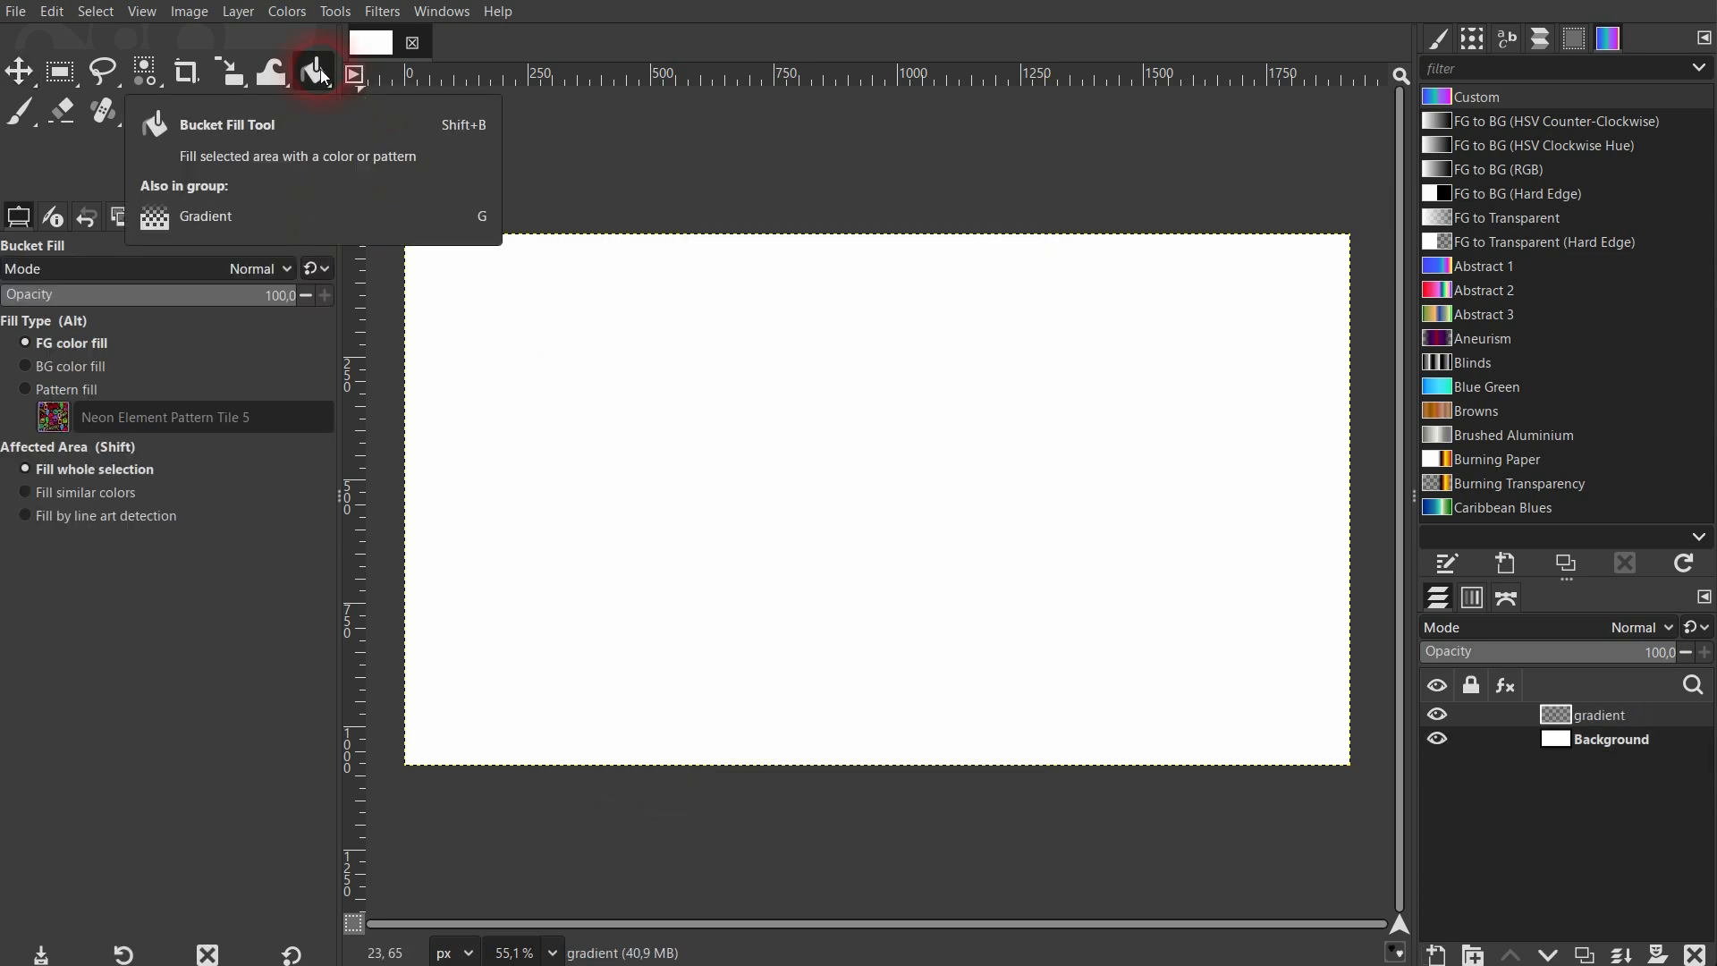
right_click(322, 74)
left_click(426, 107)
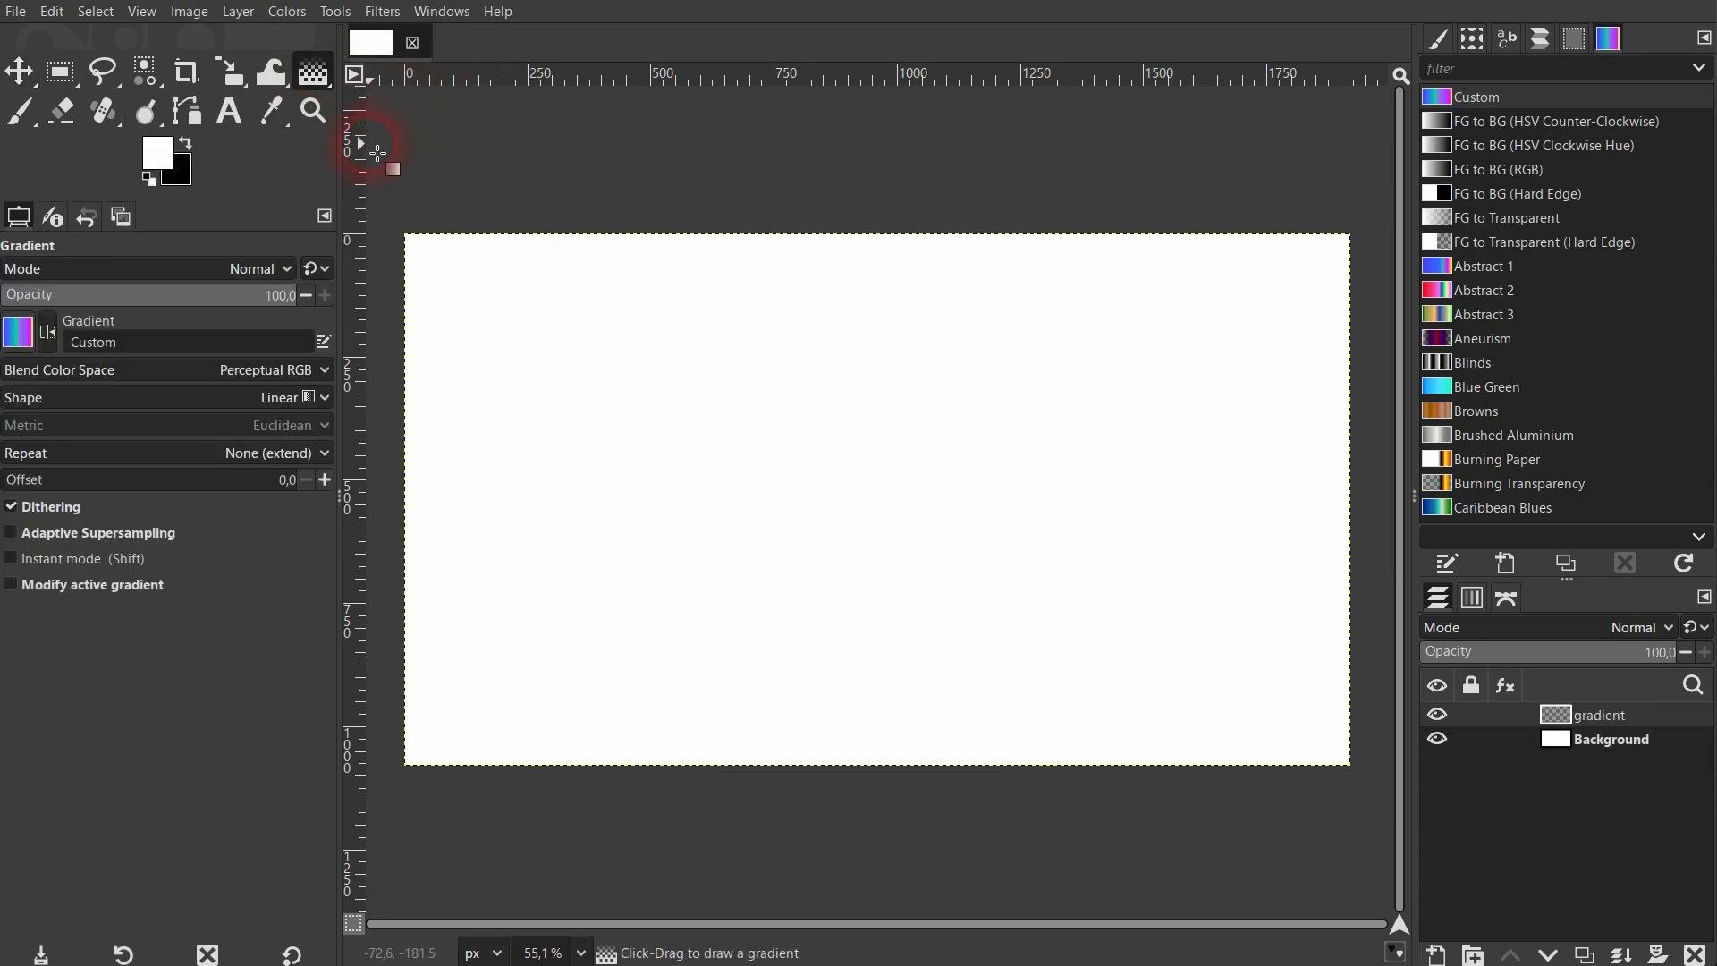
left_click(22, 337)
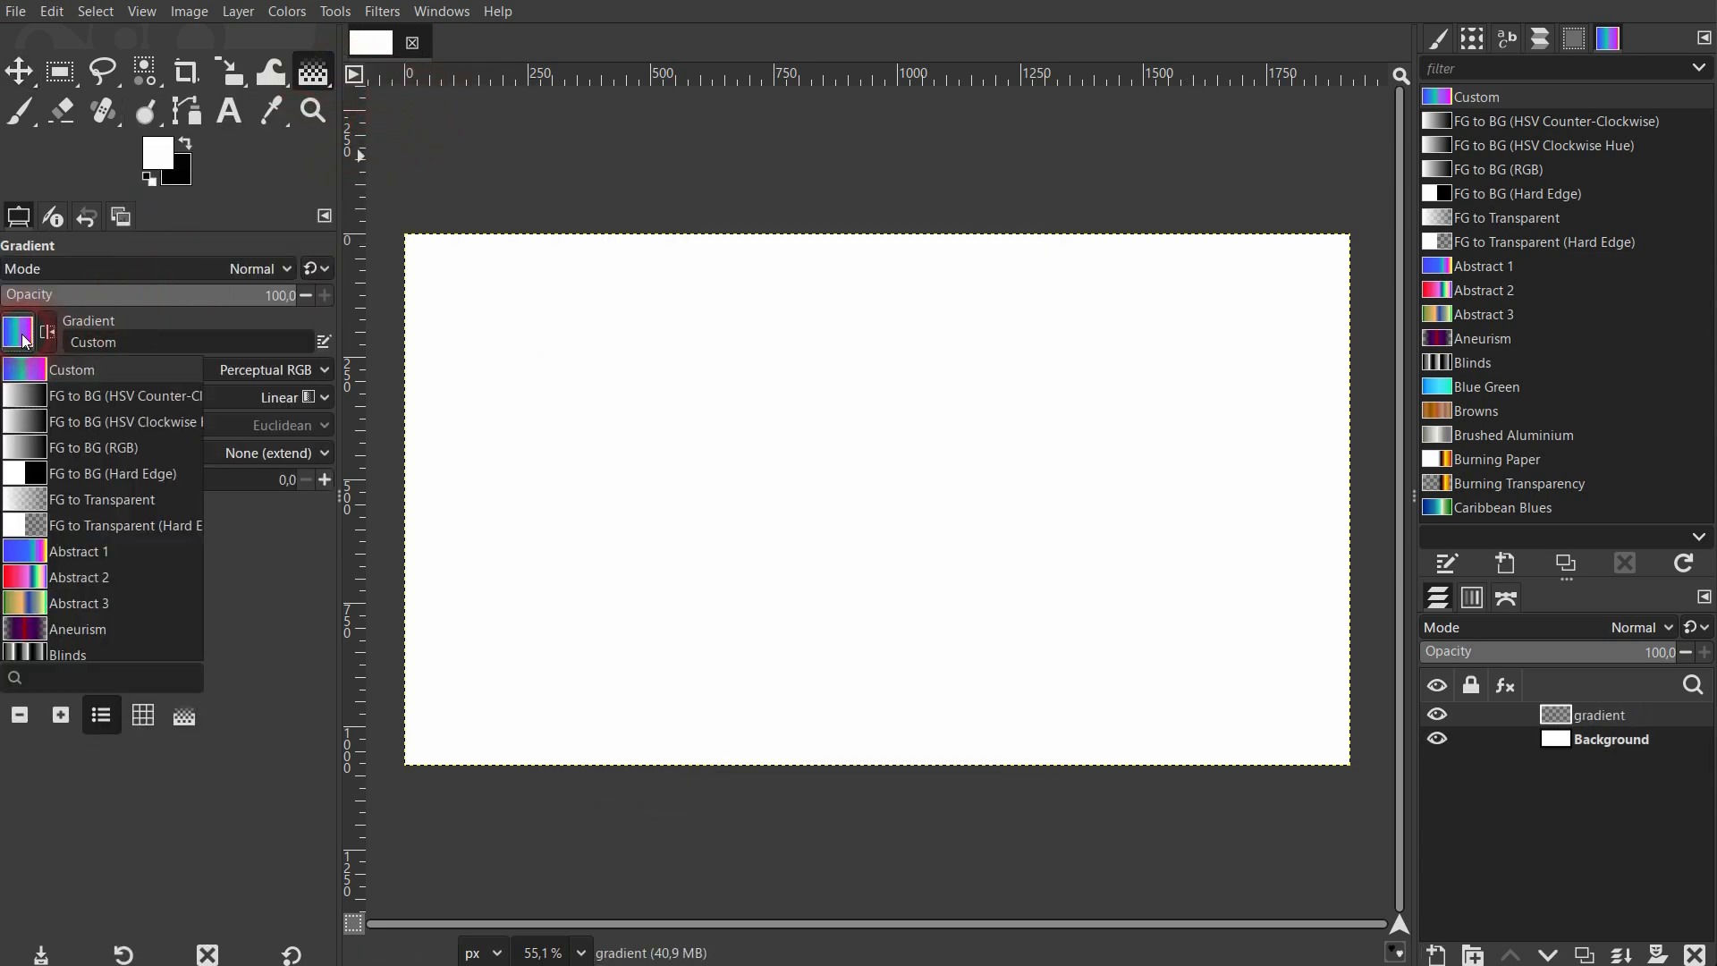
left_click(116, 447)
left_click(408, 481)
left_click_drag(410, 483, 1360, 485)
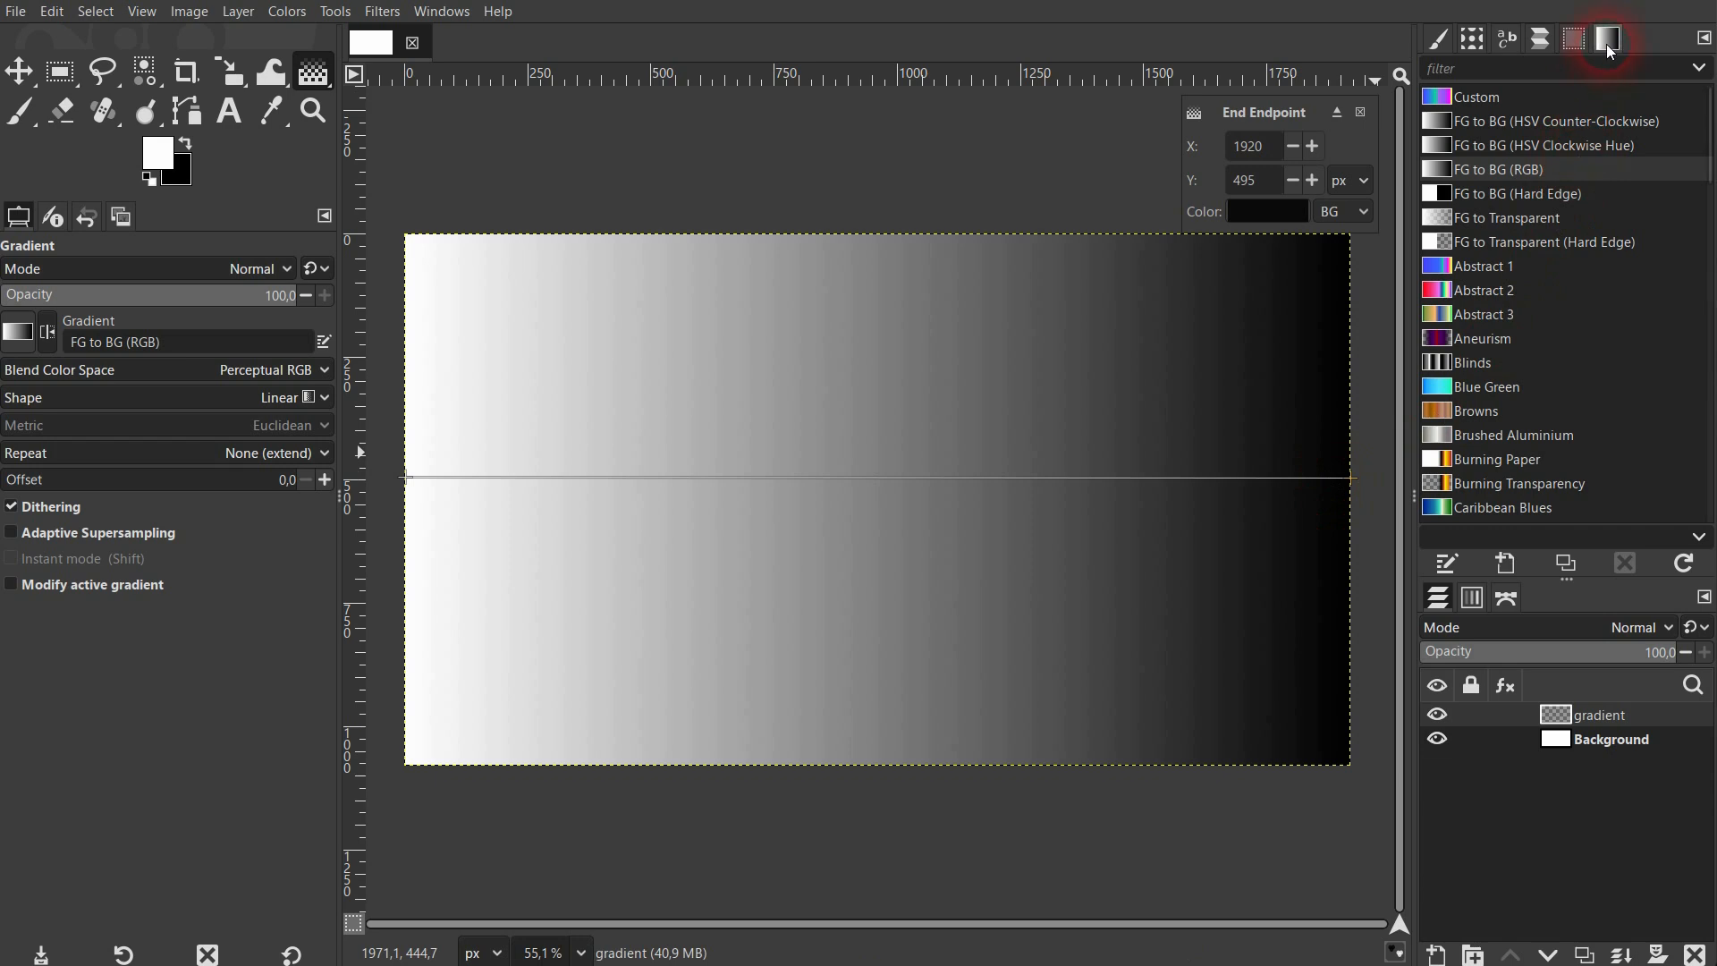
Bring up the dockable Gradients dialog.
left_click(431, 18)
mouse_move(478, 66)
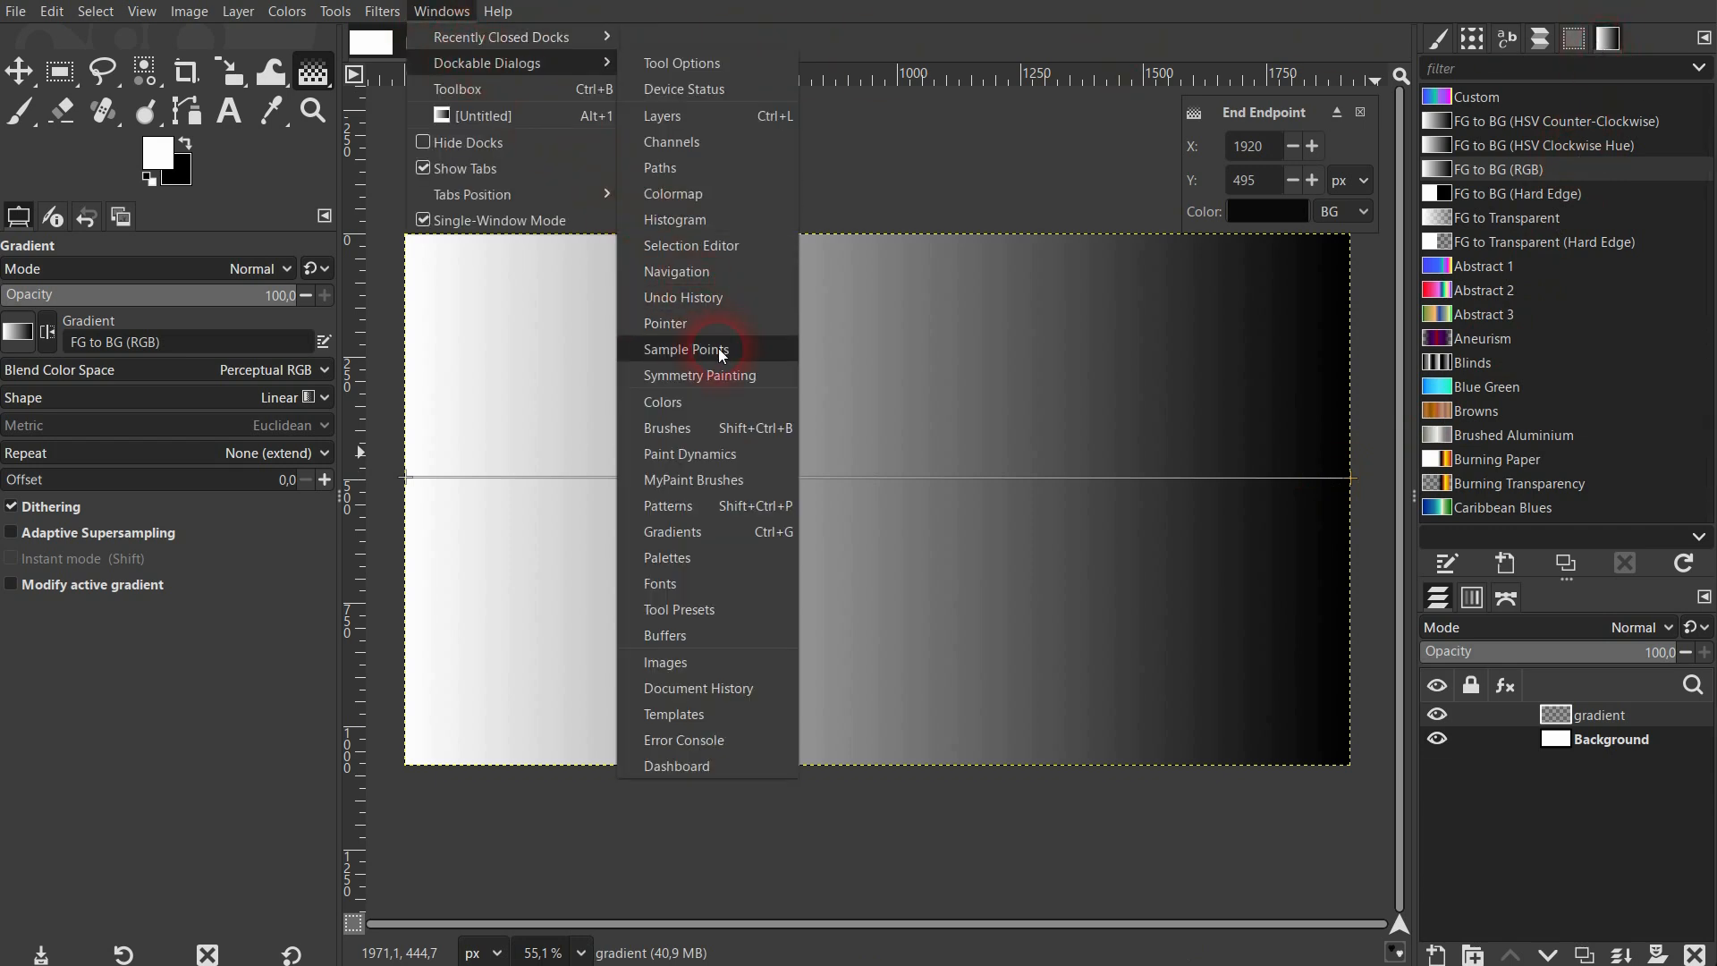
left_click(719, 535)
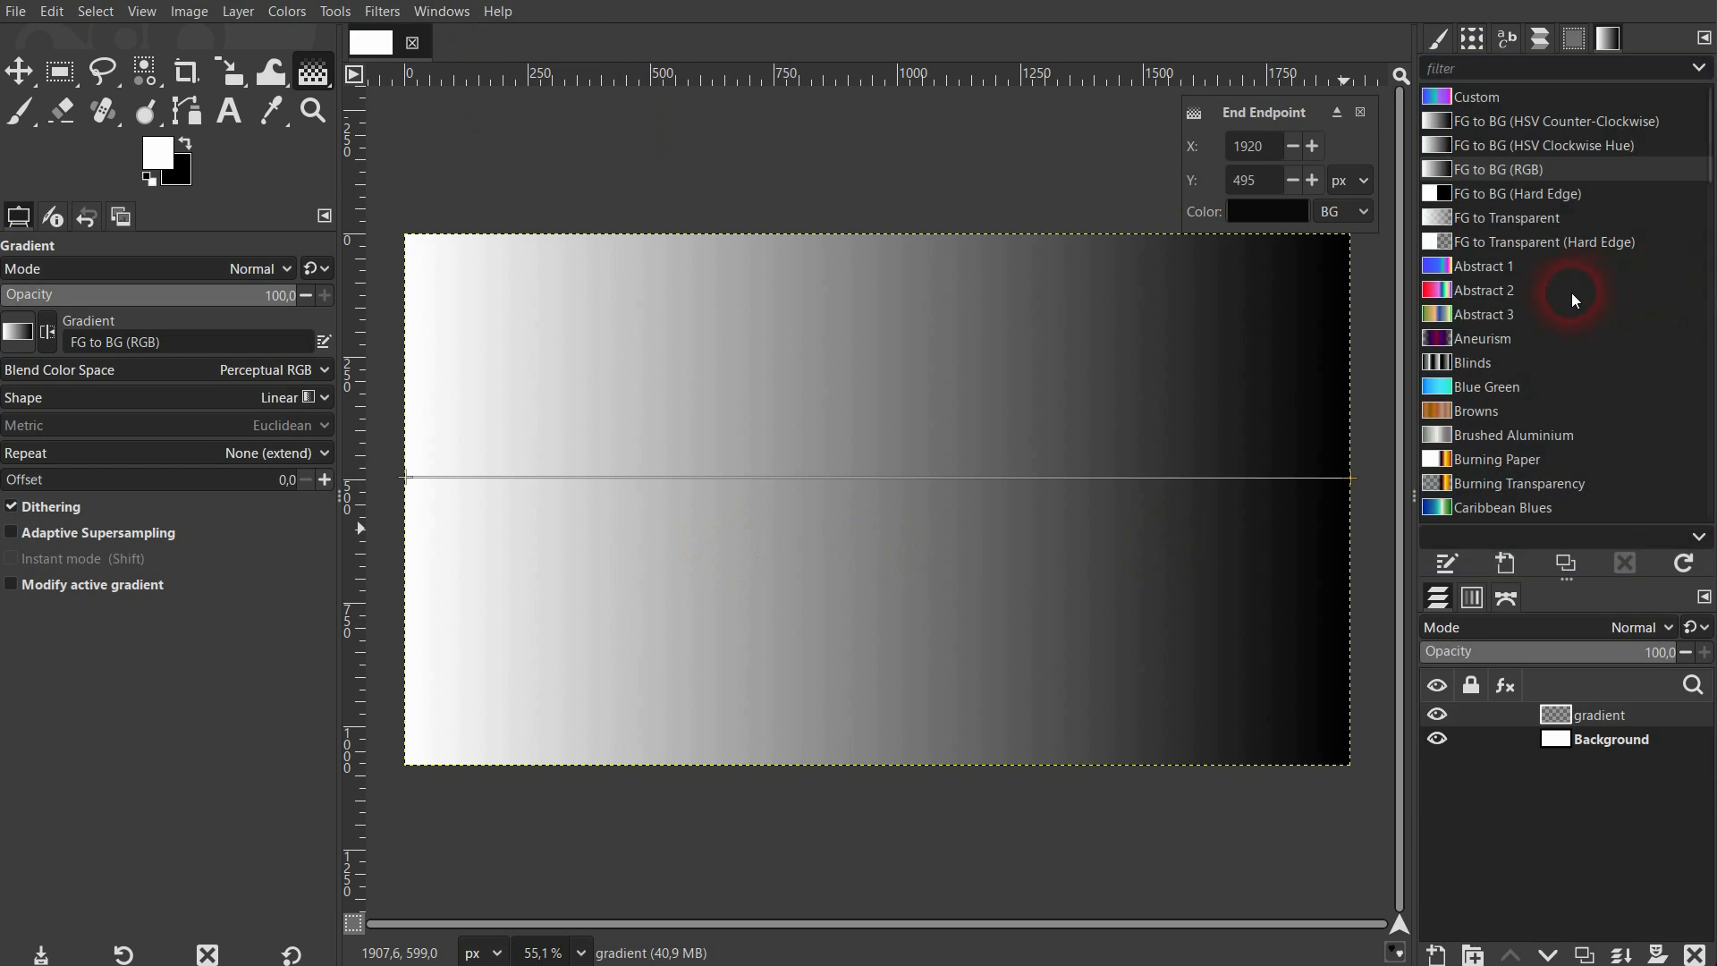
Preview the Abstract 1, 2 and 3, Aneurism and Browns presets on the gradient, ending on FG to BG (RGB).
left_click(1442, 266)
left_click(1467, 290)
left_click(1467, 313)
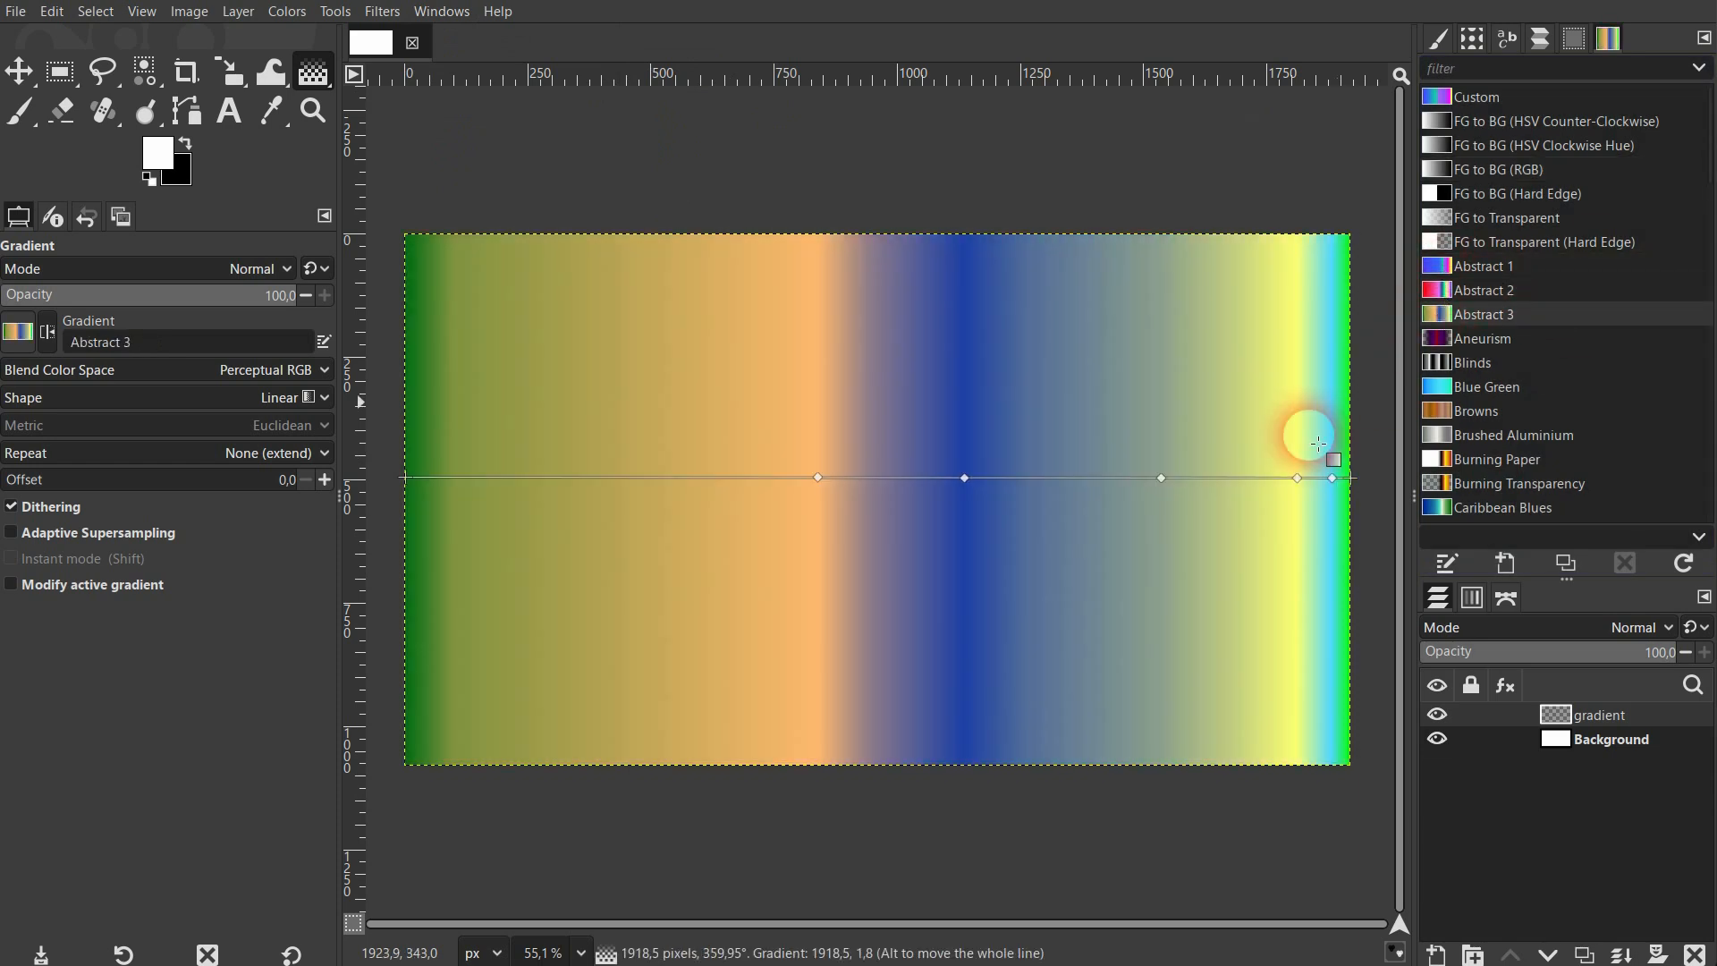
left_click(1441, 338)
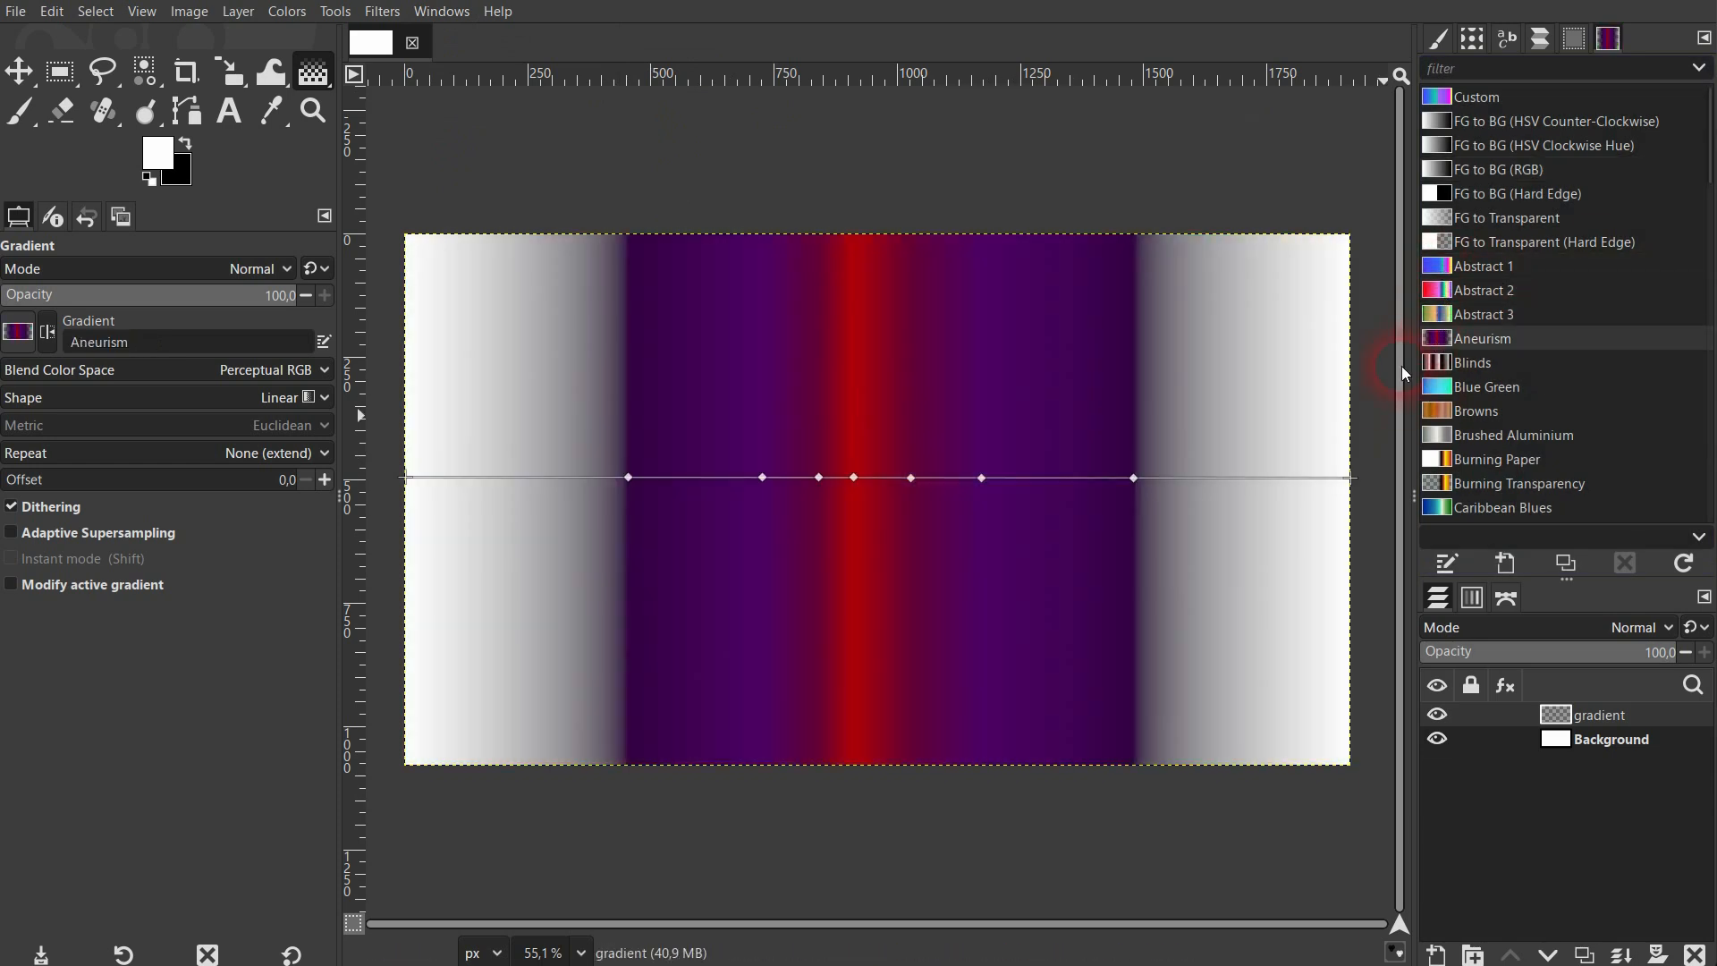
left_click(1445, 411)
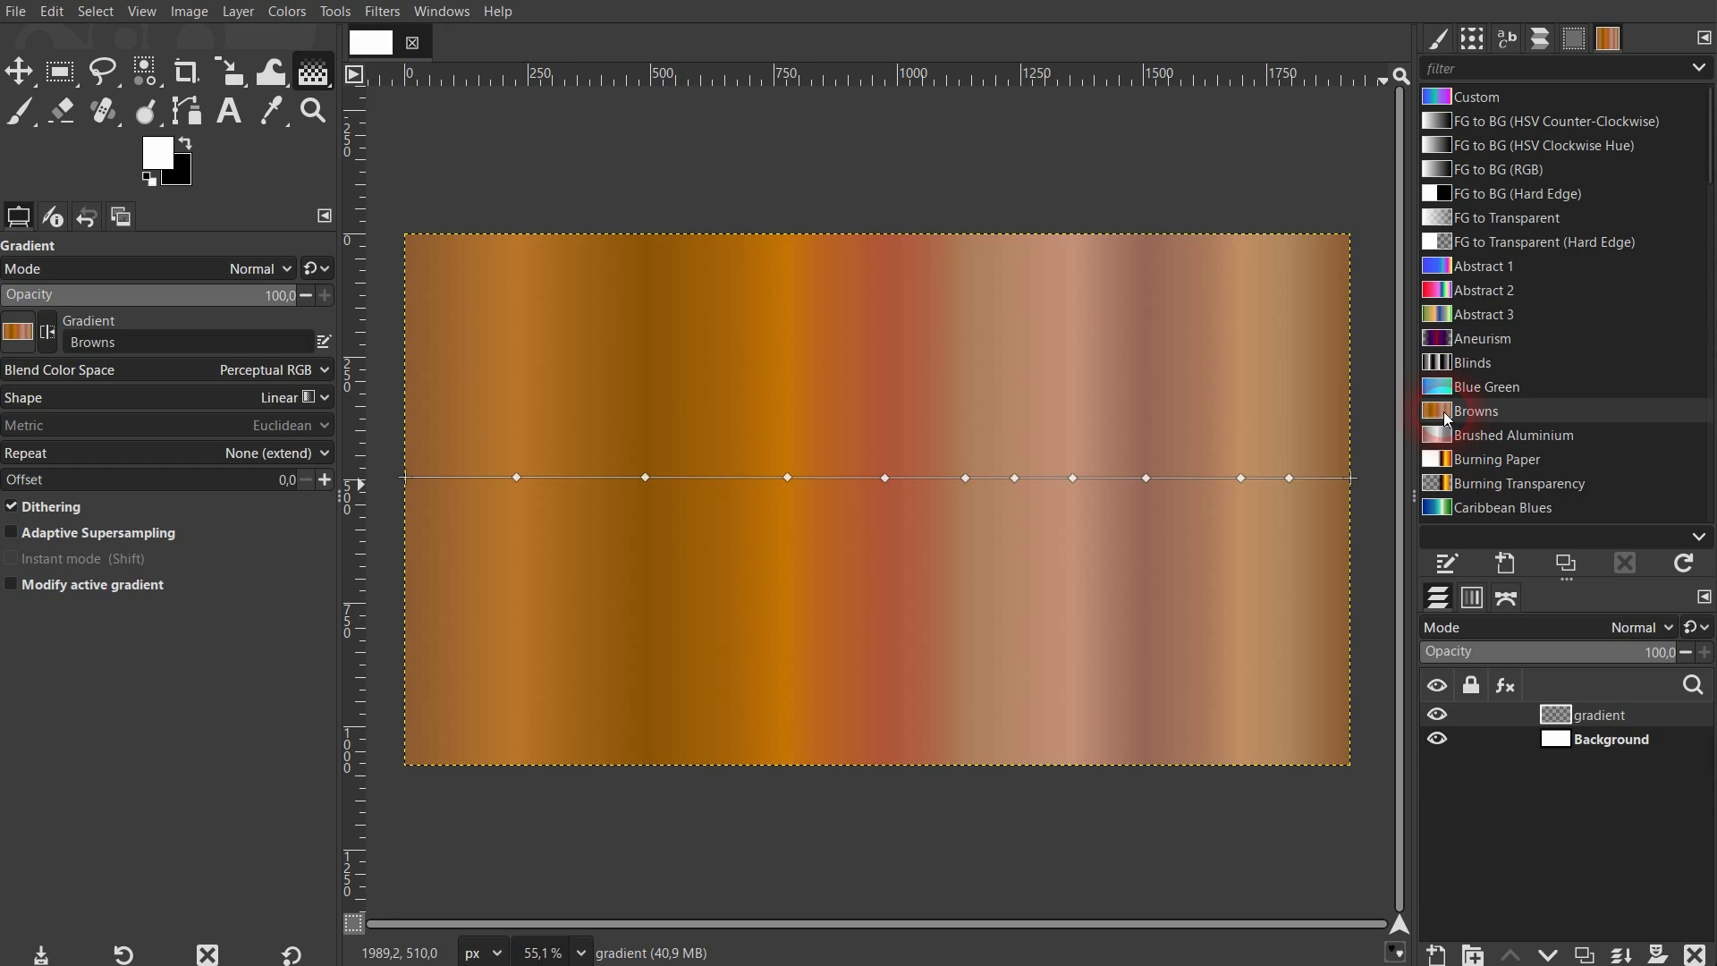
left_click(1442, 169)
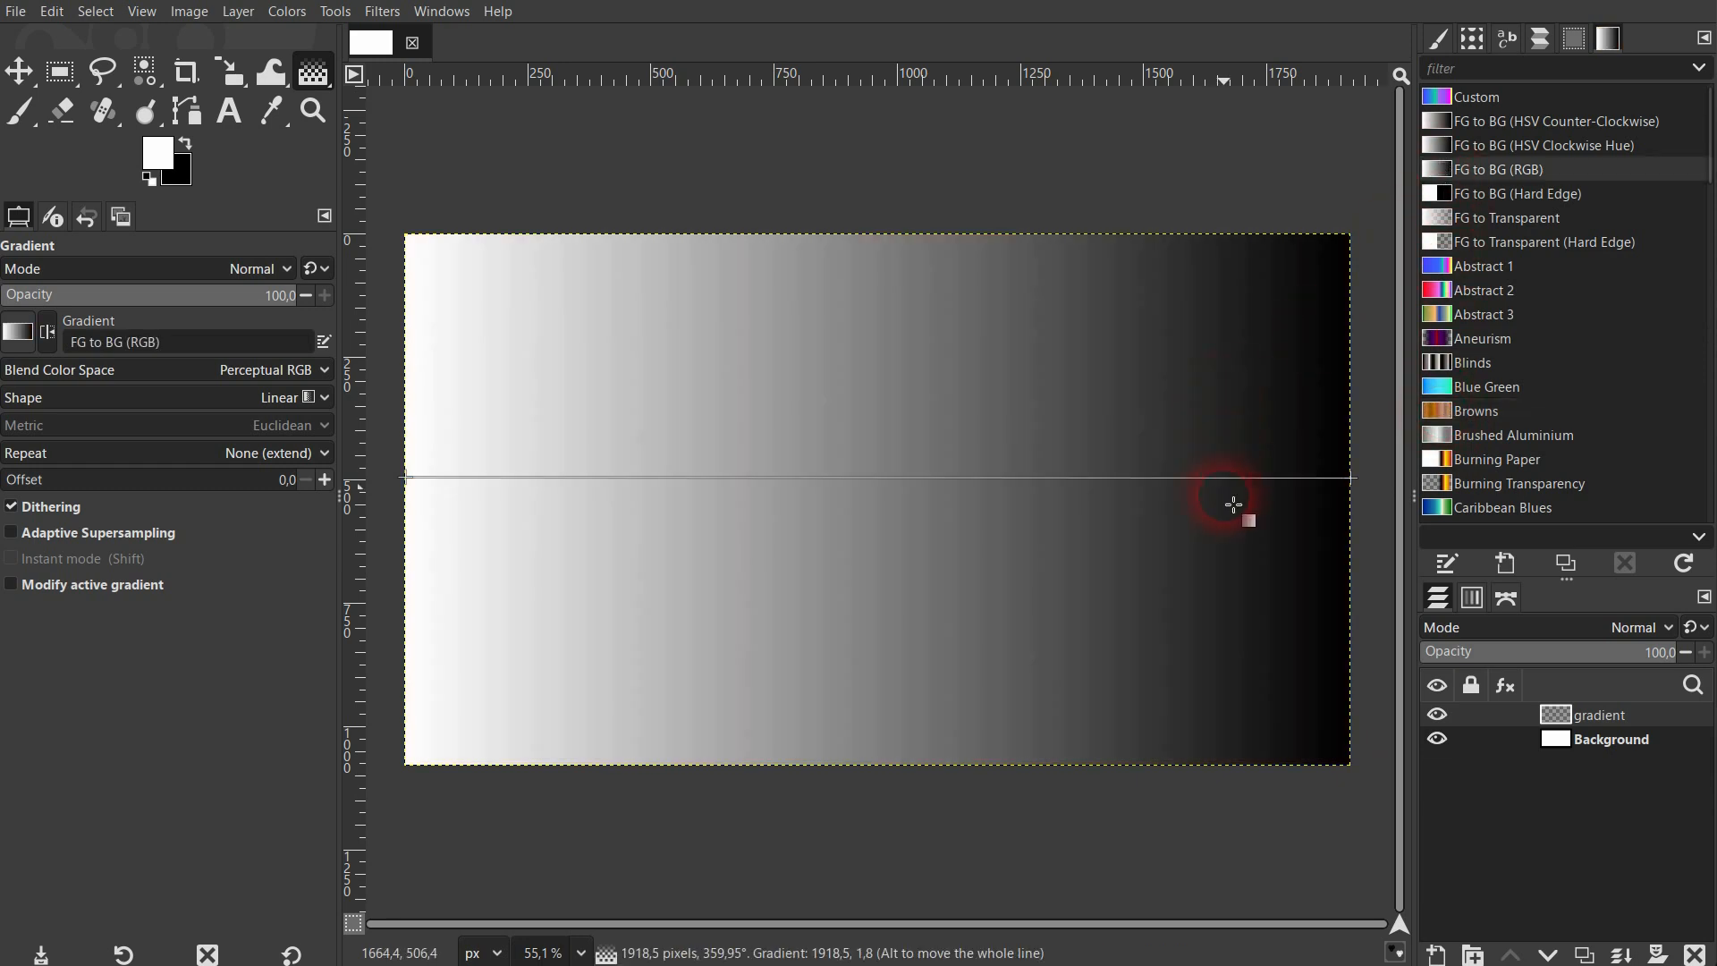
Inspect the gradient line's two endpoints, and apply the Abstract 1 preset to examine its color stops.
left_click(1351, 478)
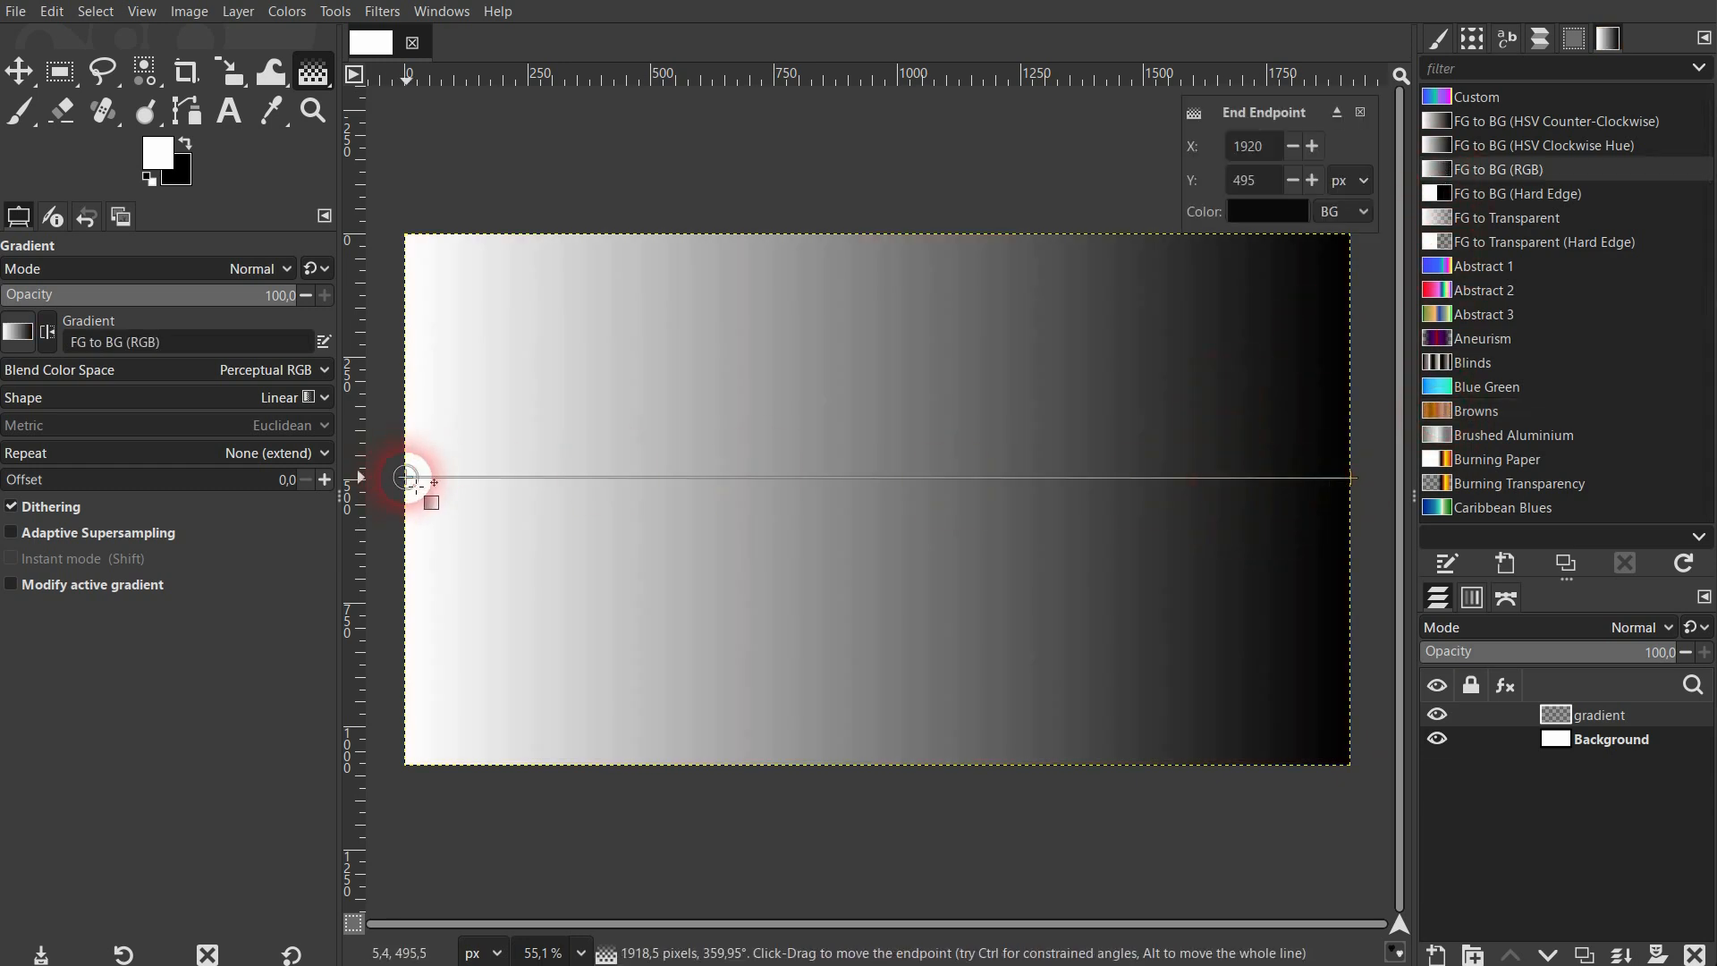
left_click(405, 479)
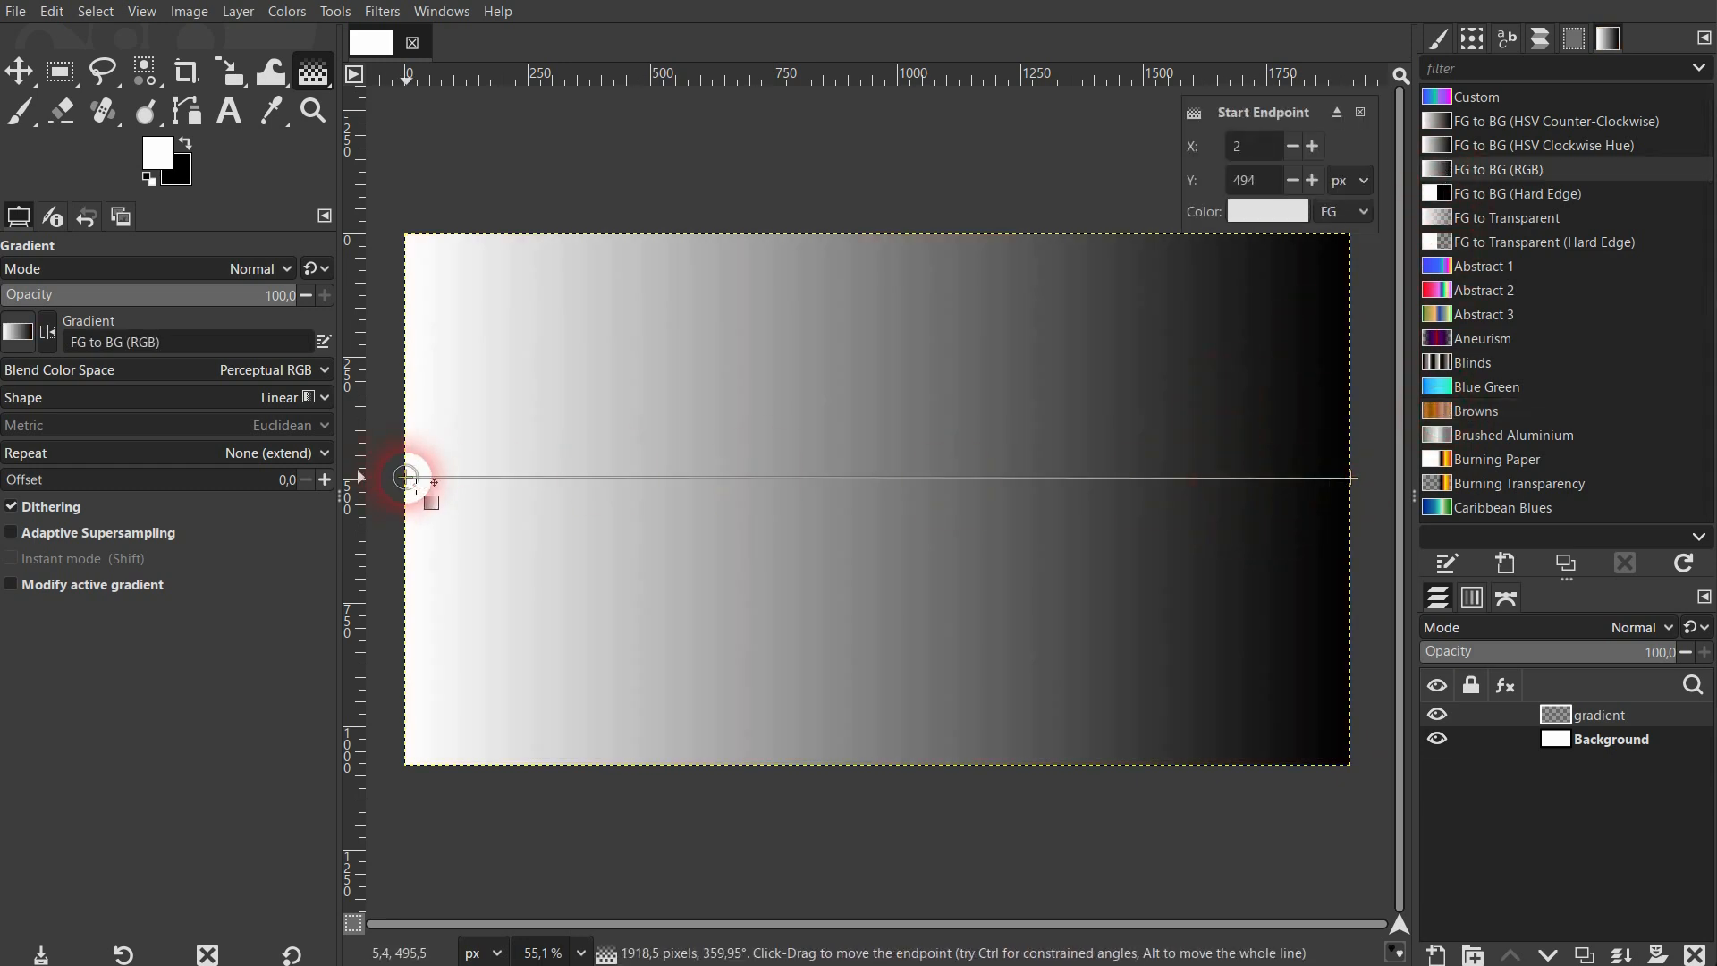
left_click(1482, 266)
left_click(946, 478)
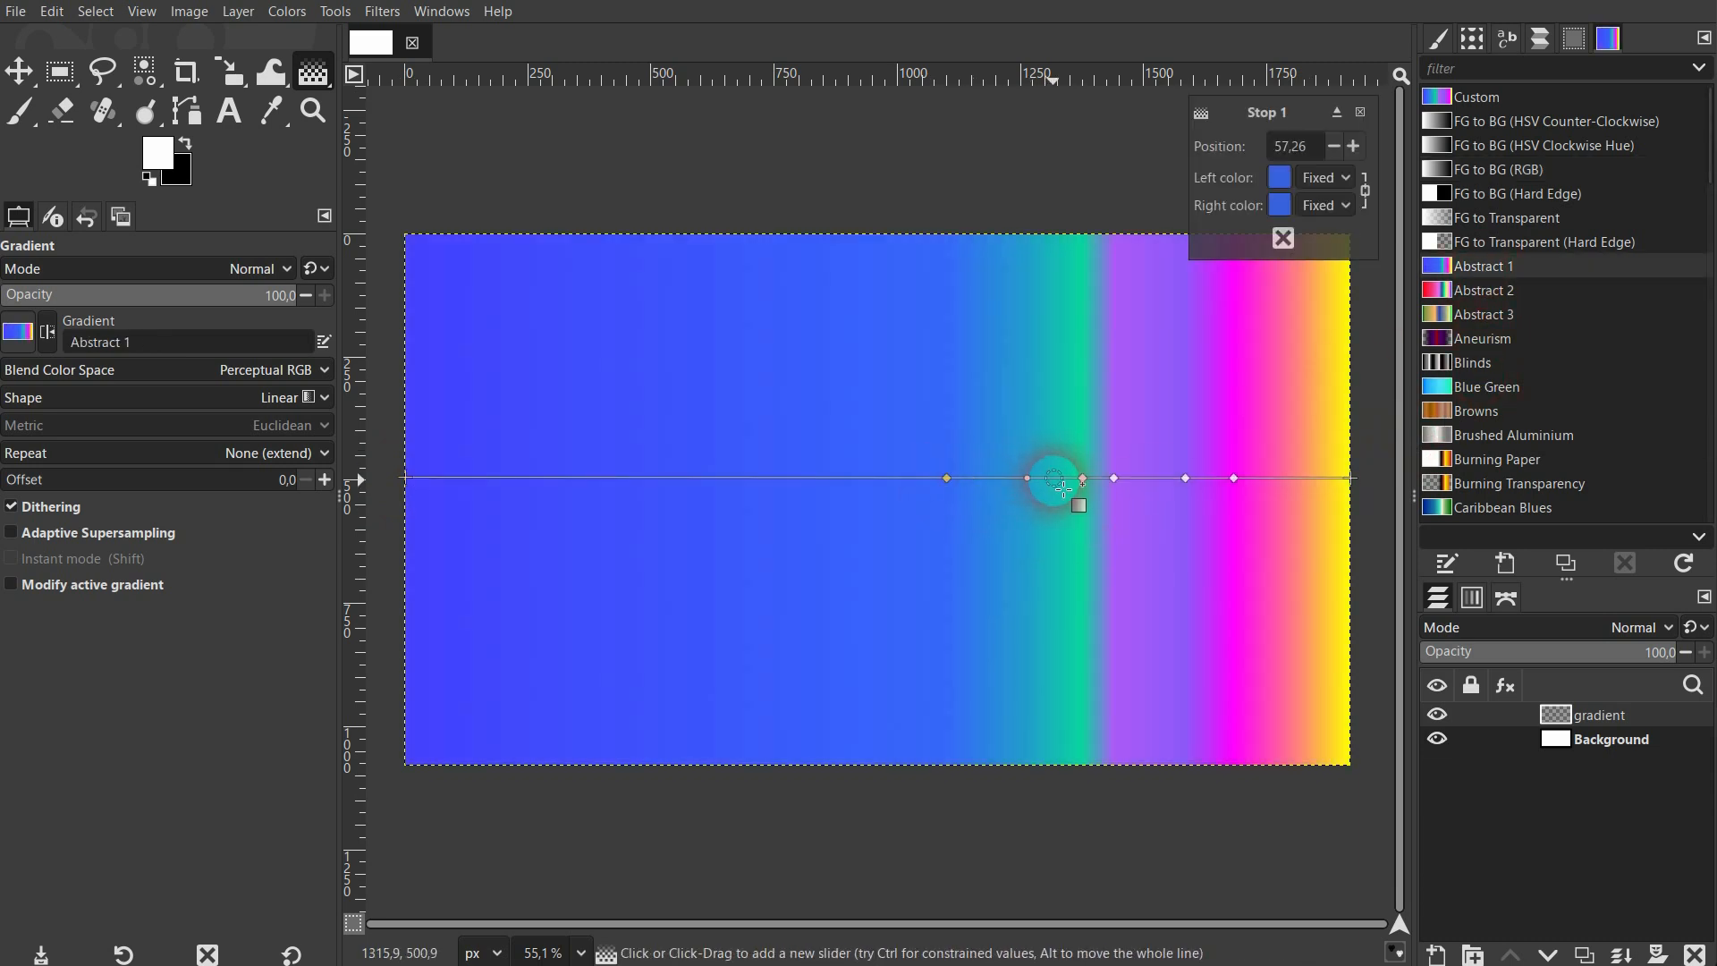
left_click(1077, 478)
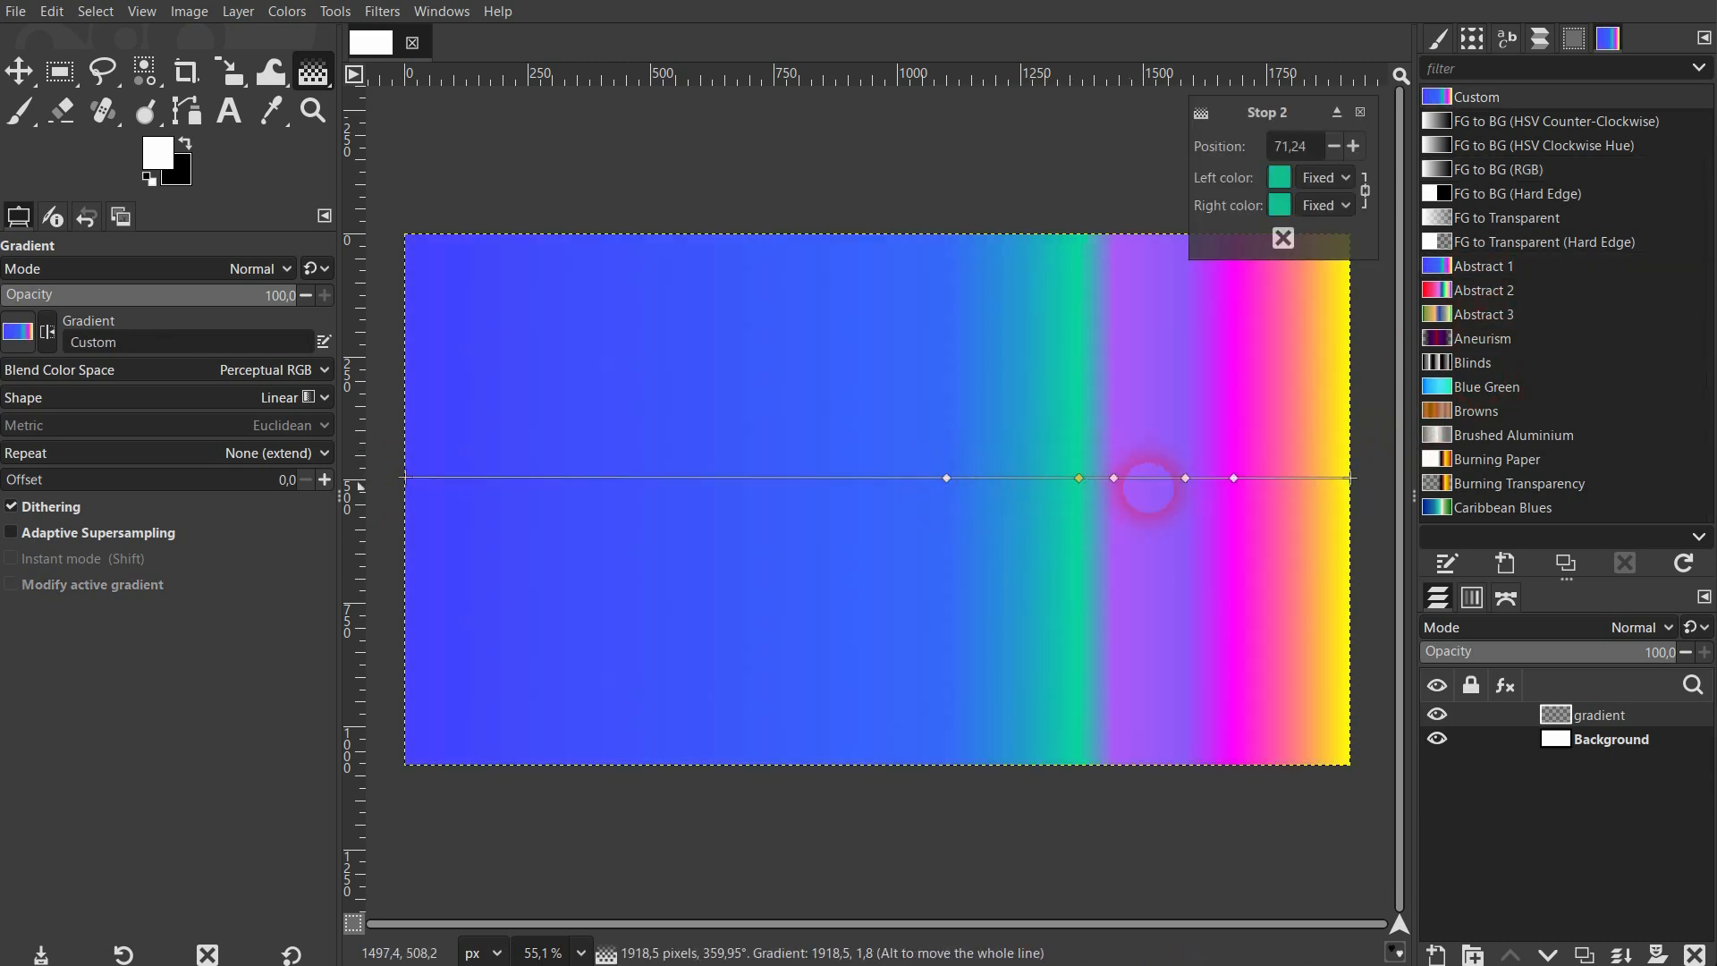
left_click(1234, 480)
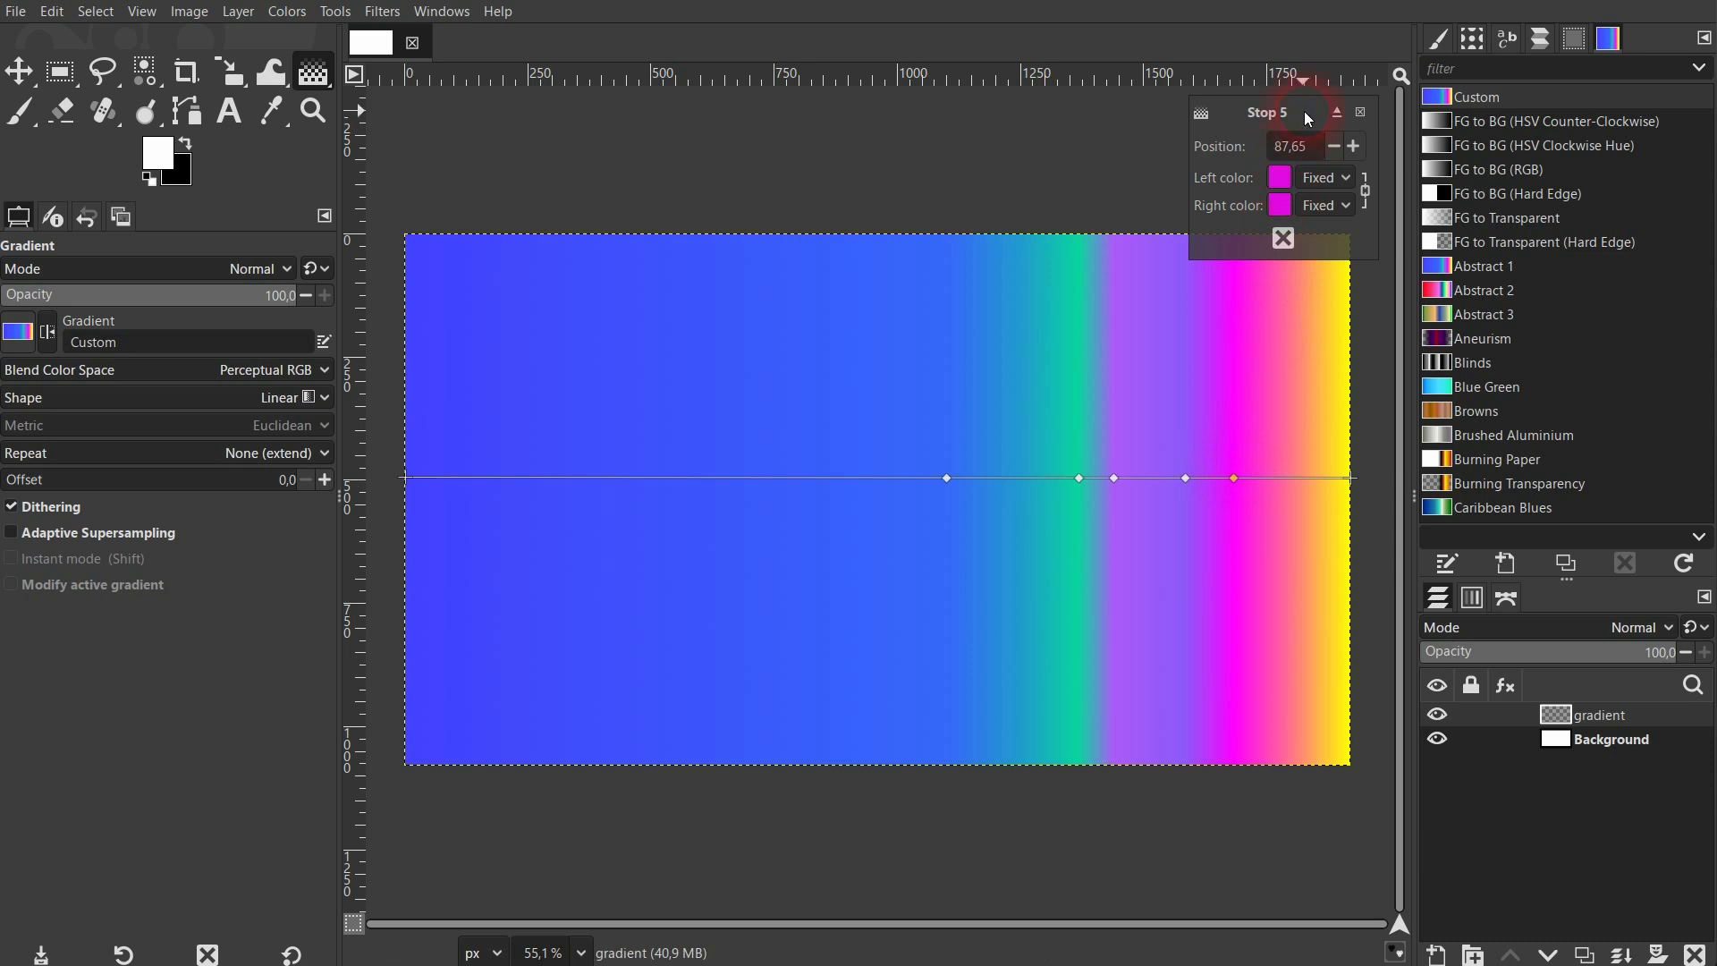
left_click(1350, 478)
left_click(1235, 479)
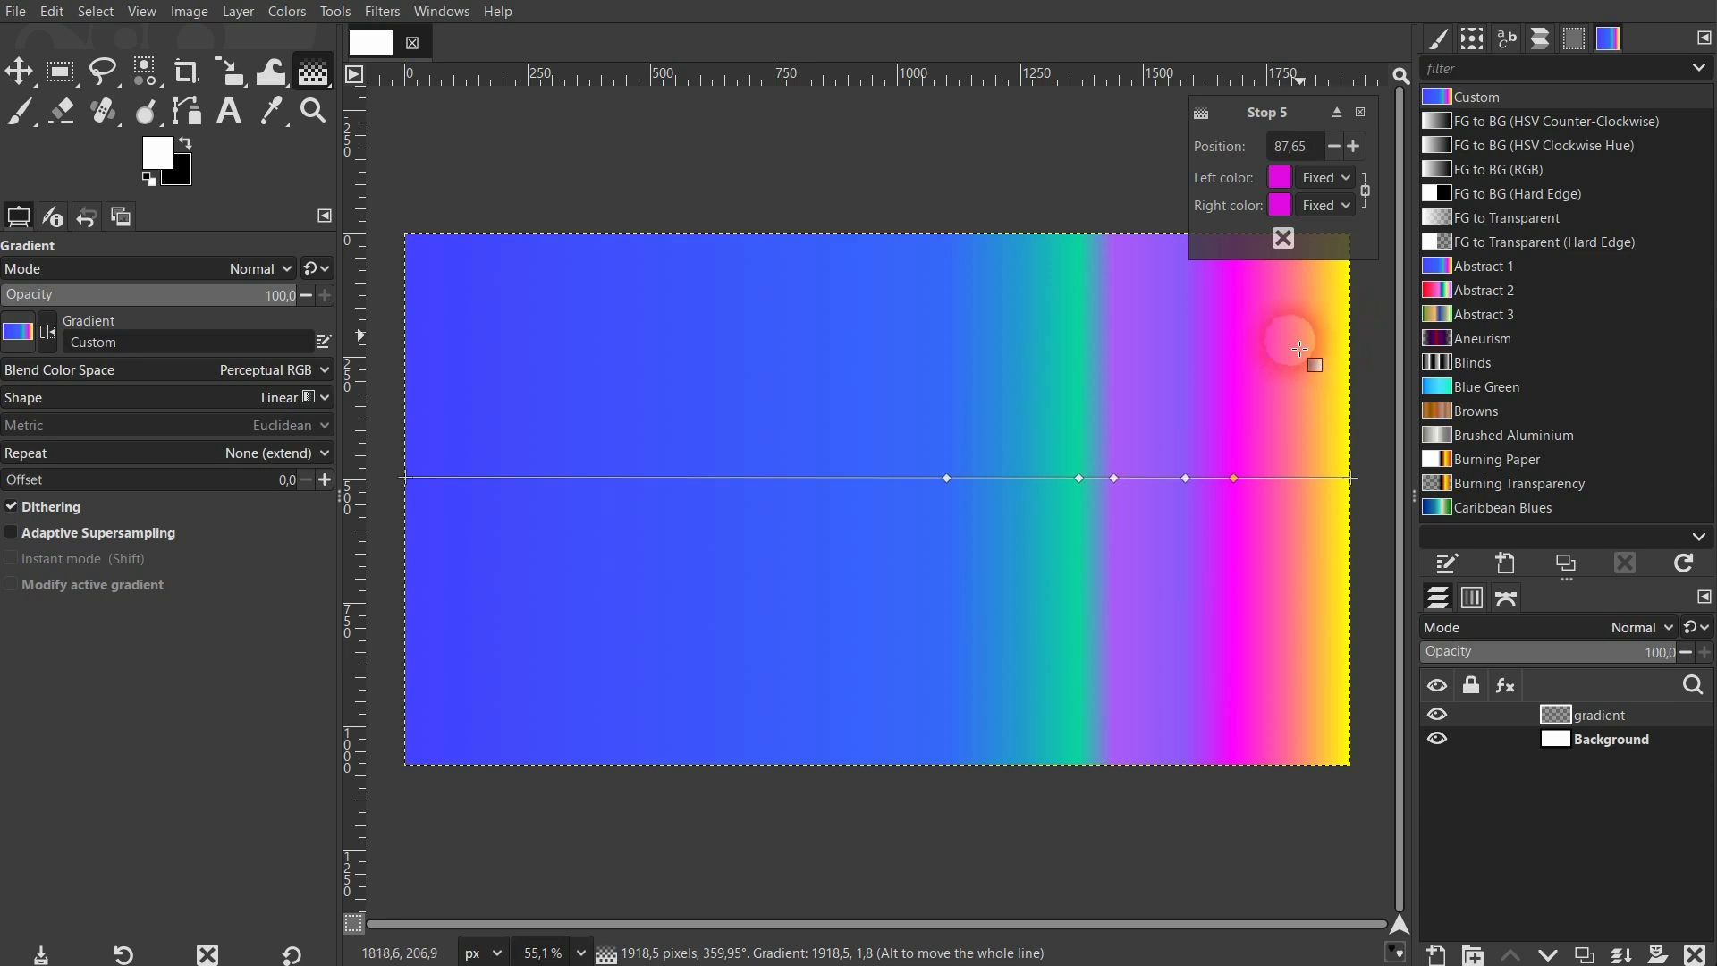
Apply the FG to BG (RGB) preset and add color stops at about 79 and 17.79 along the gradient line.
left_click(1494, 170)
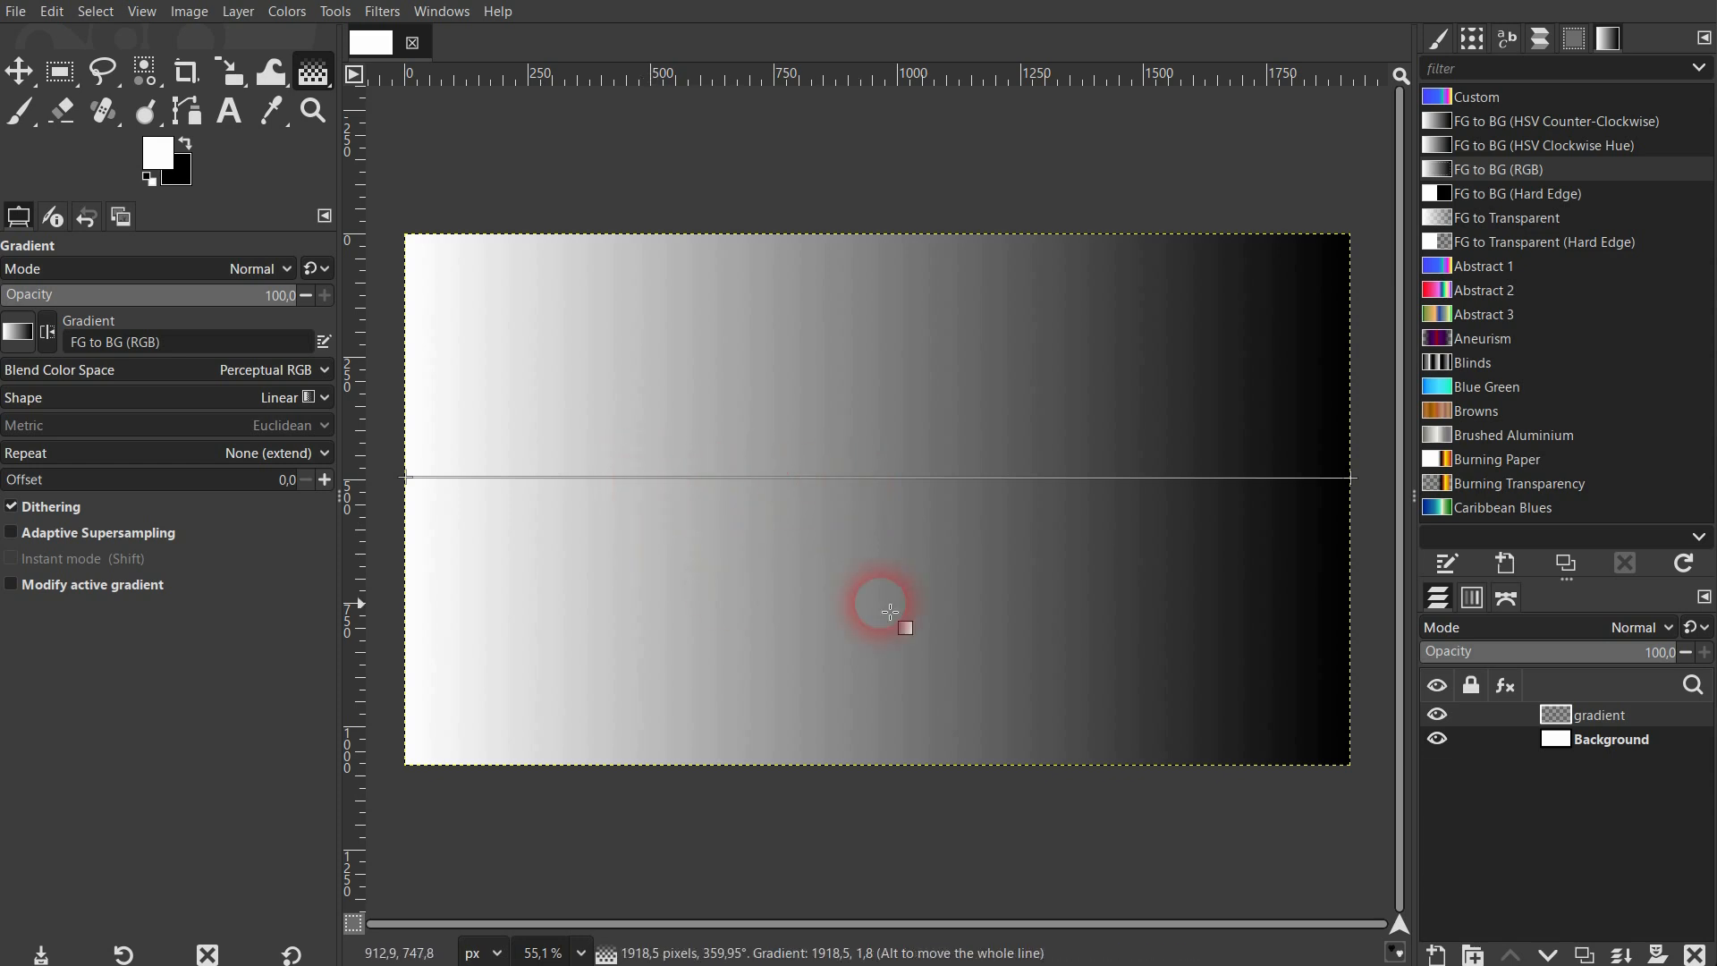
left_click(1155, 479)
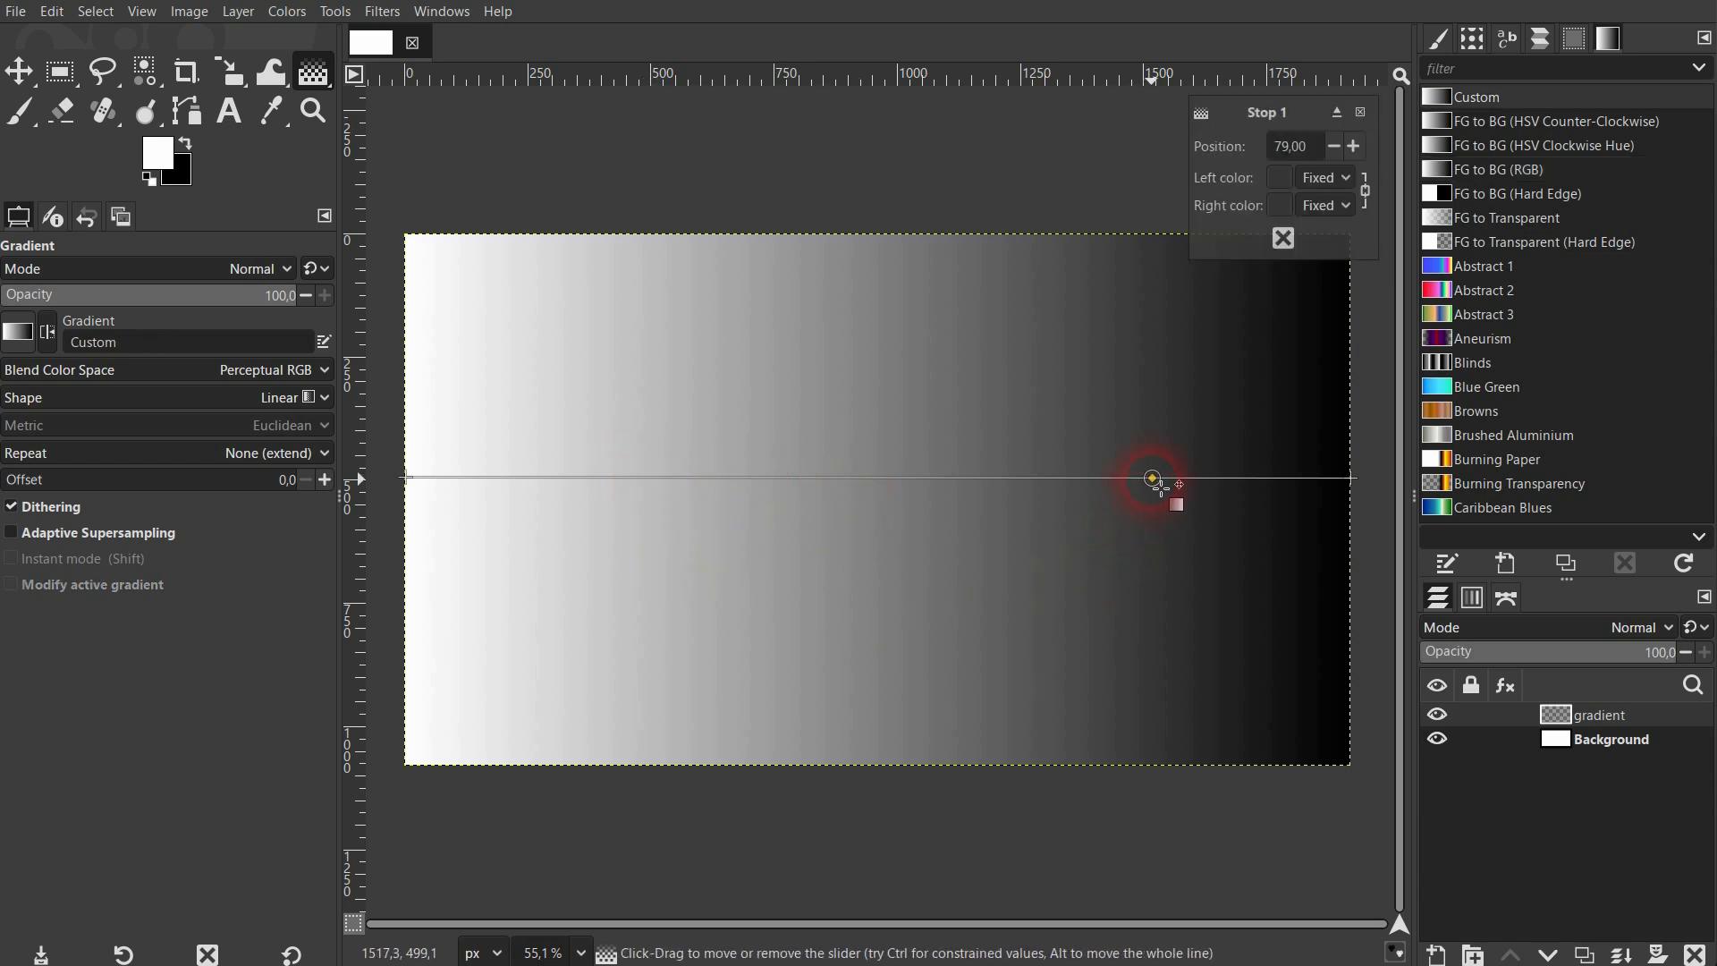
left_click(573, 476)
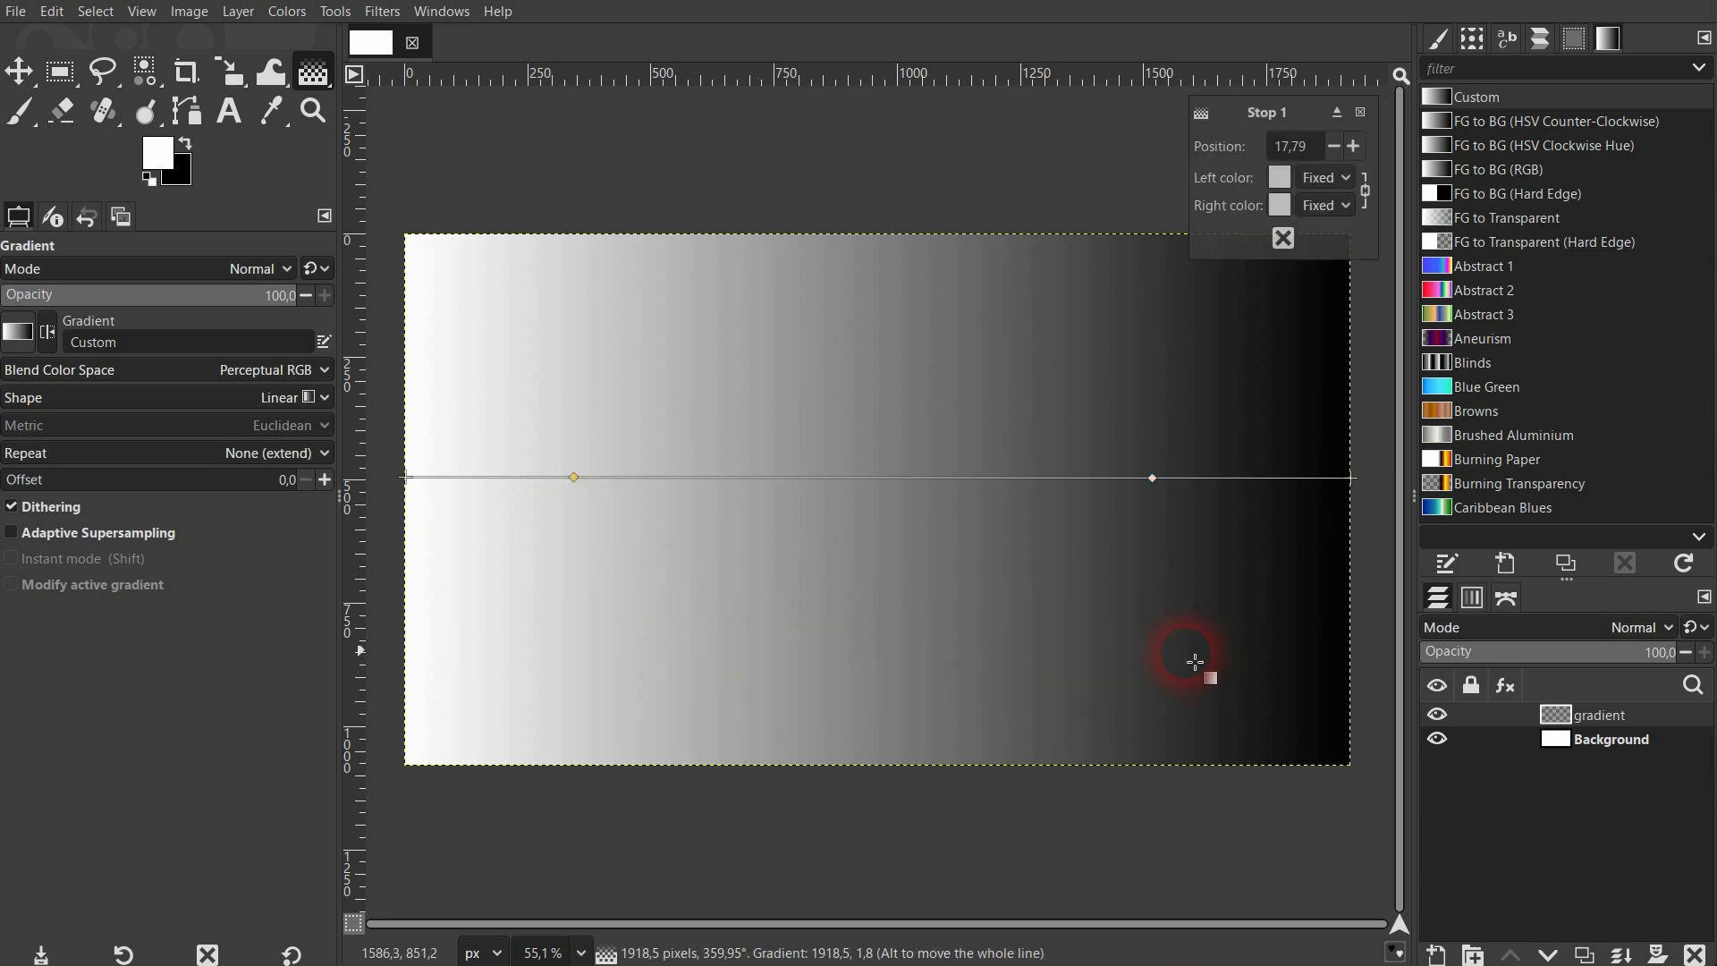
left_click(1152, 479)
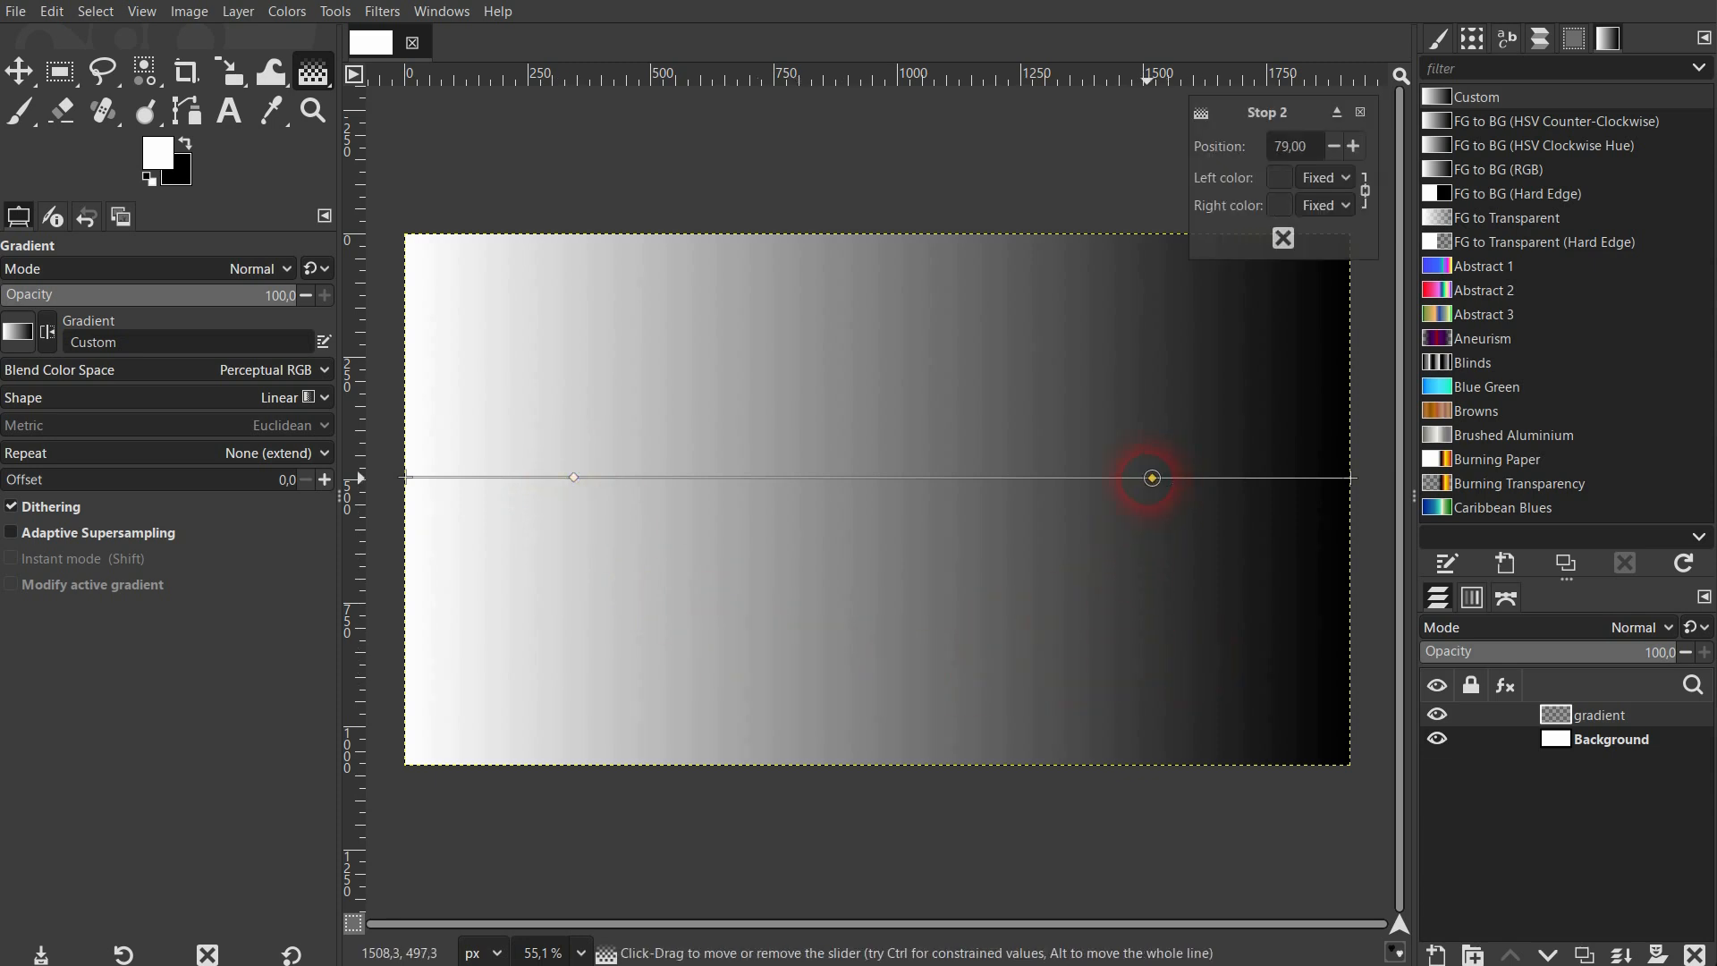
Set the color of Stop 1 to pure red (ff0000) using the color wheel.
left_click(570, 479)
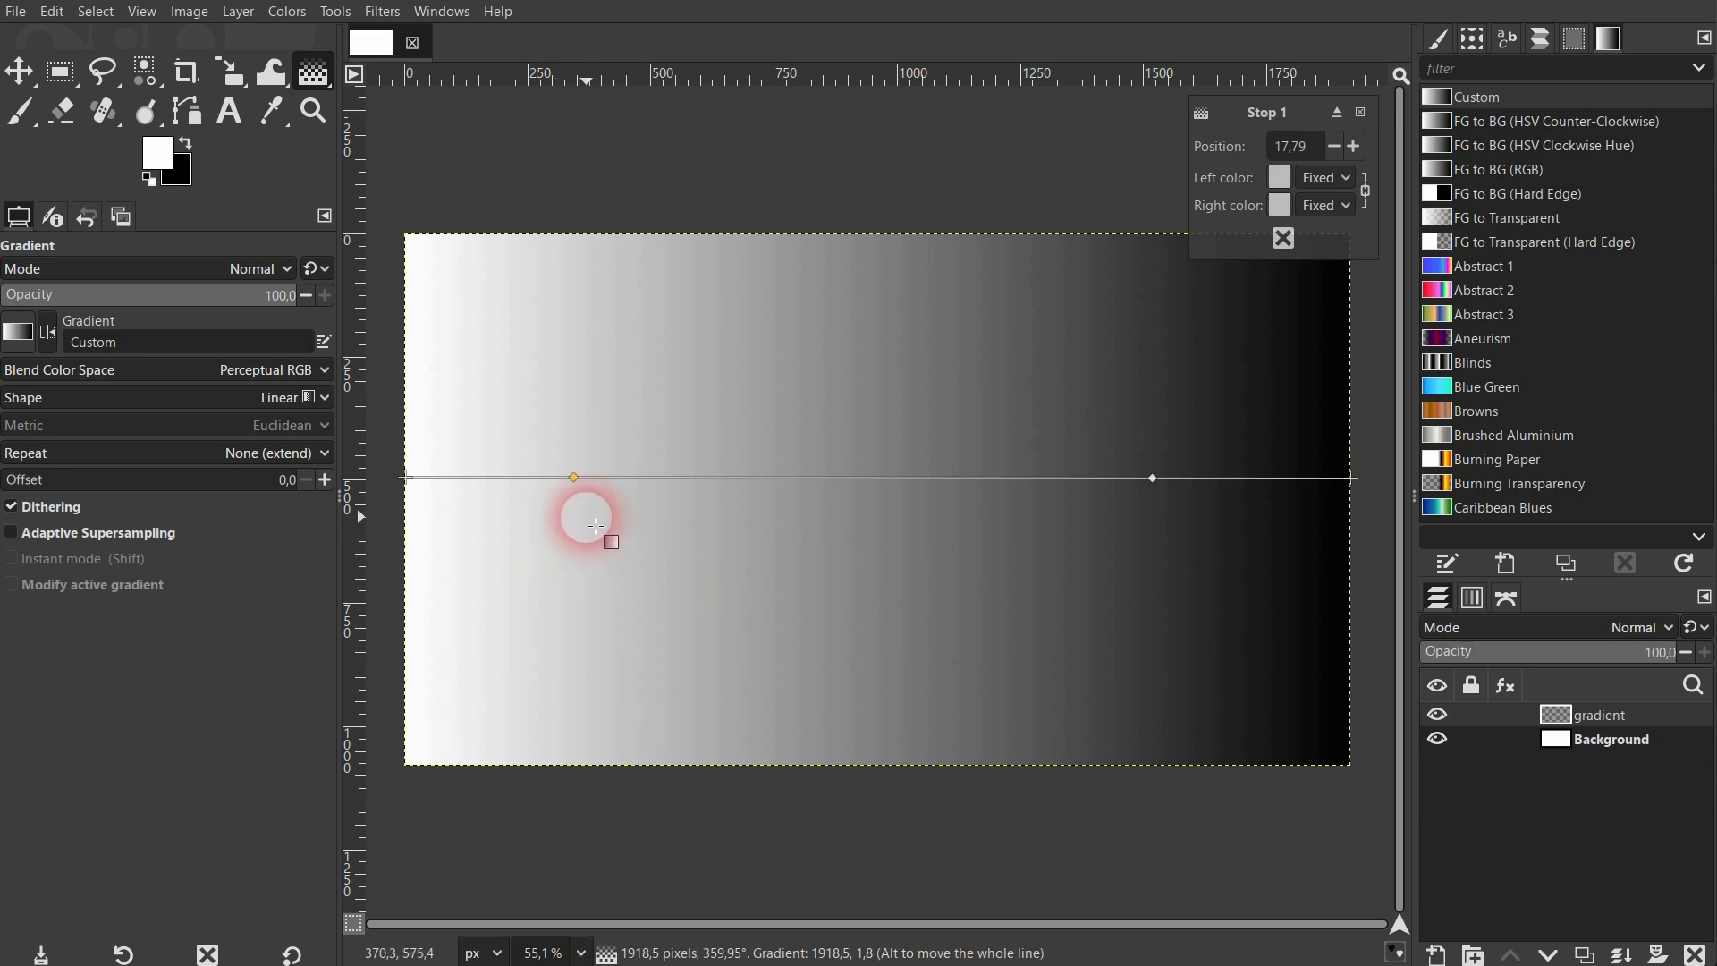
left_click(1281, 179)
left_click(744, 303)
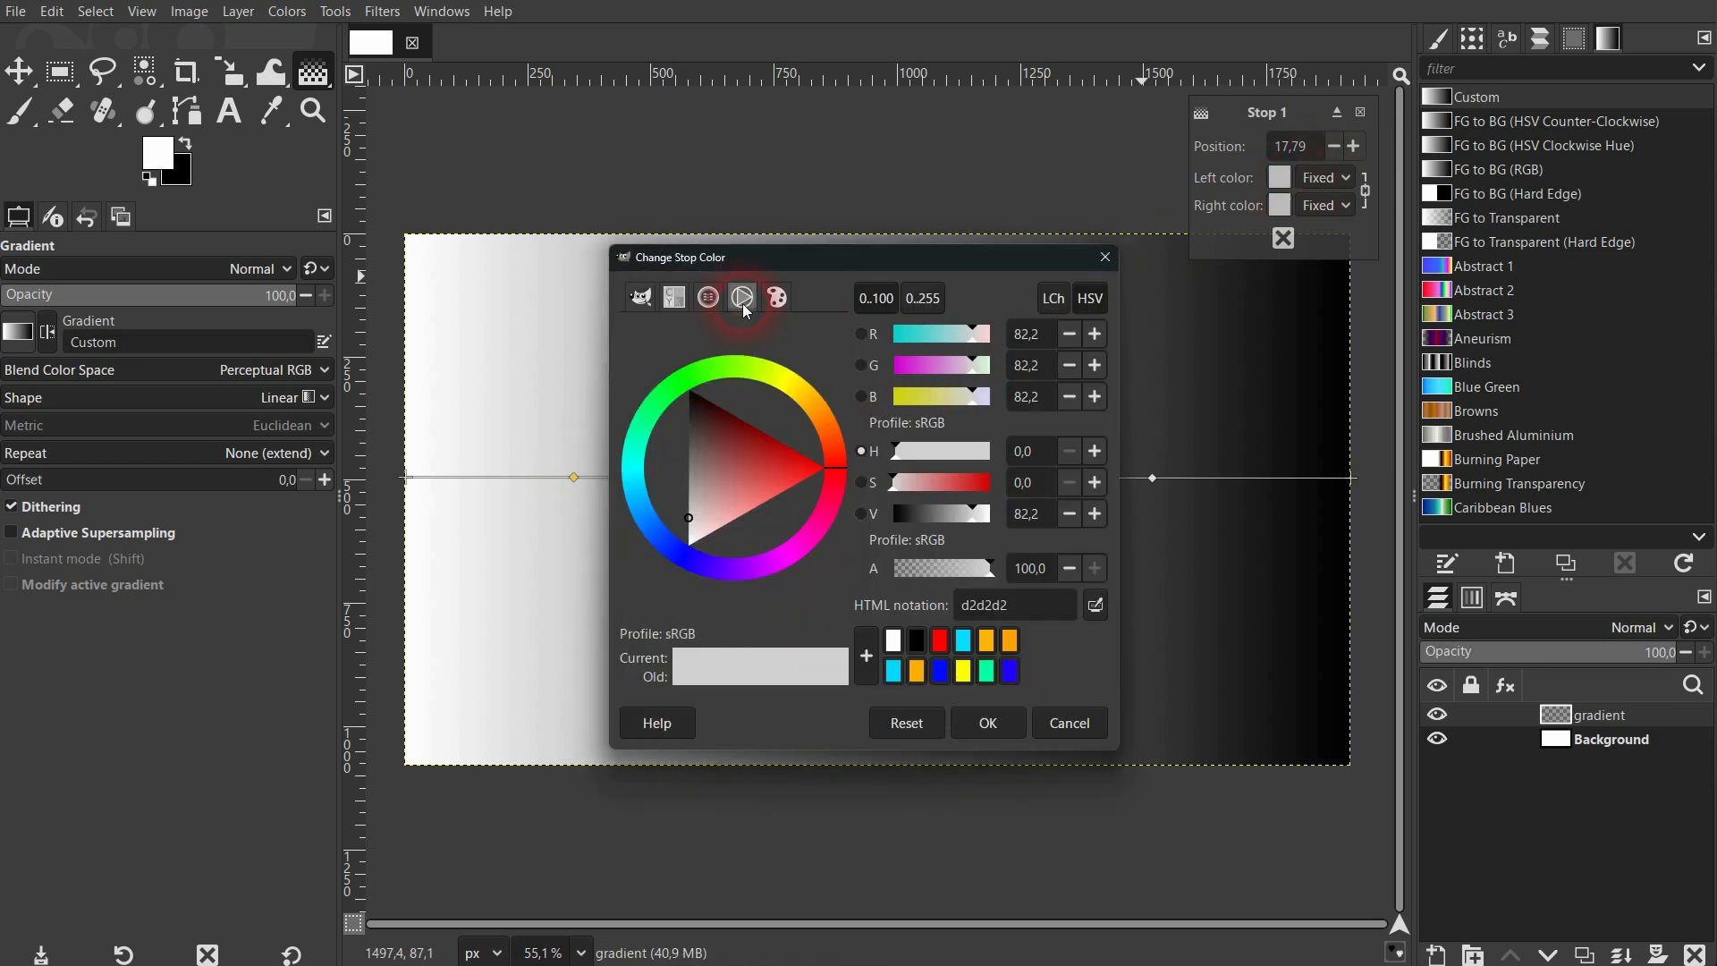
left_click_drag(738, 424, 818, 466)
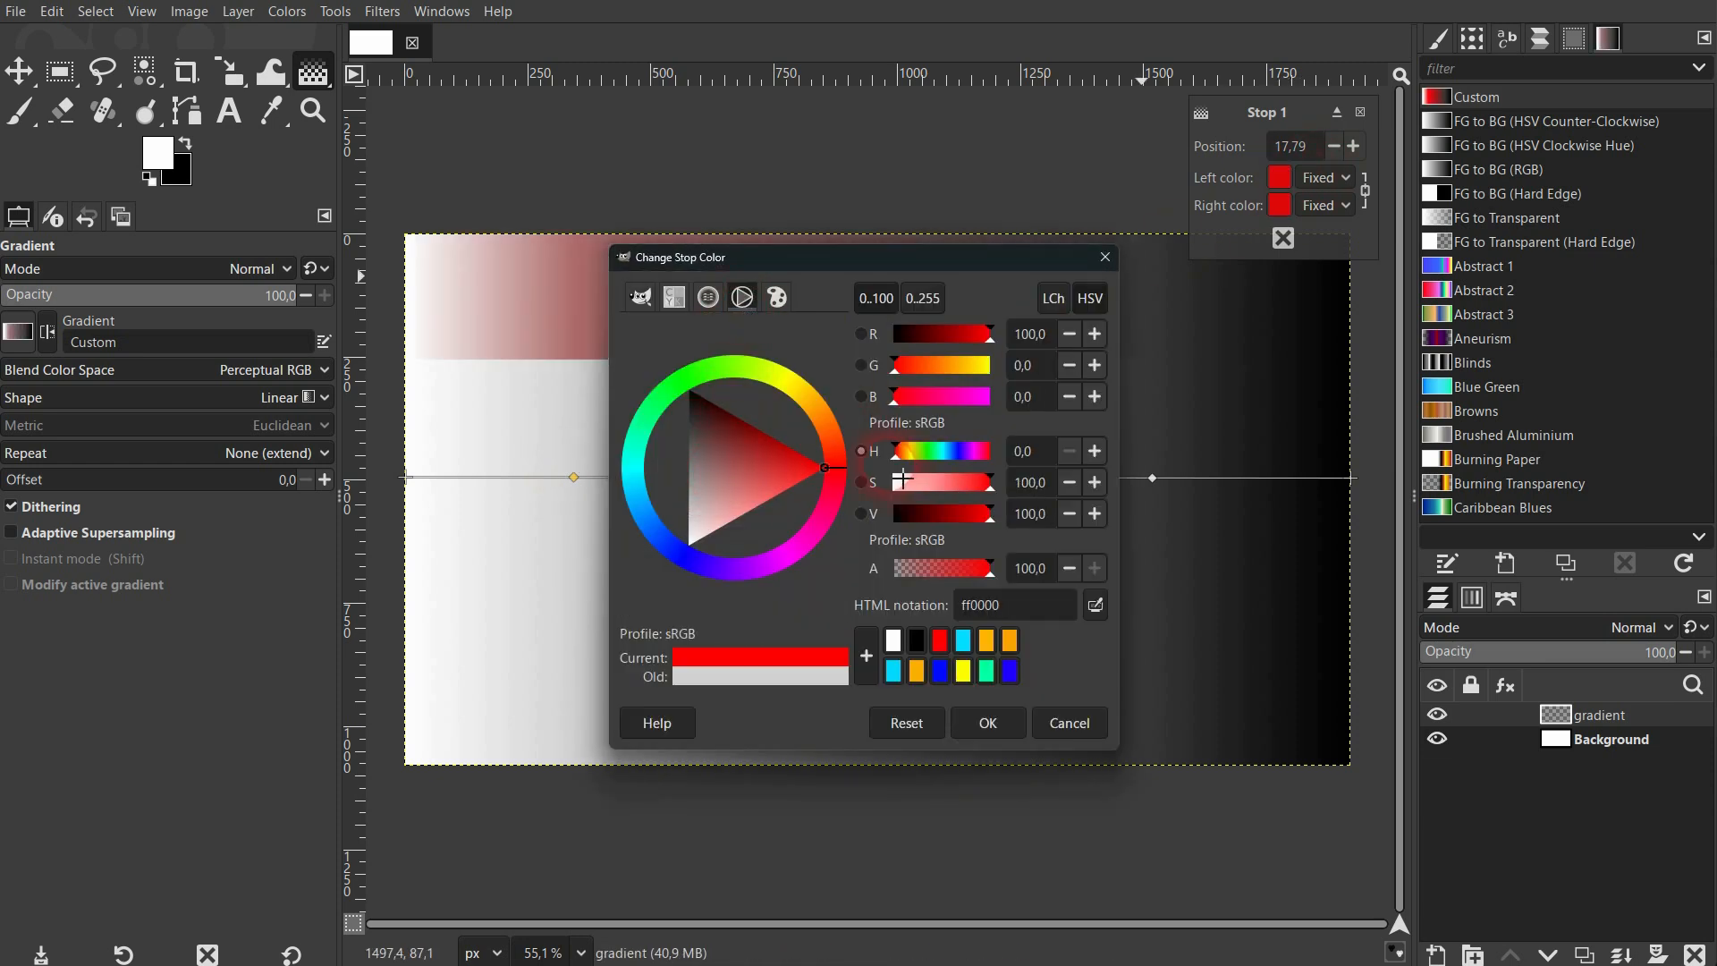
left_click(987, 723)
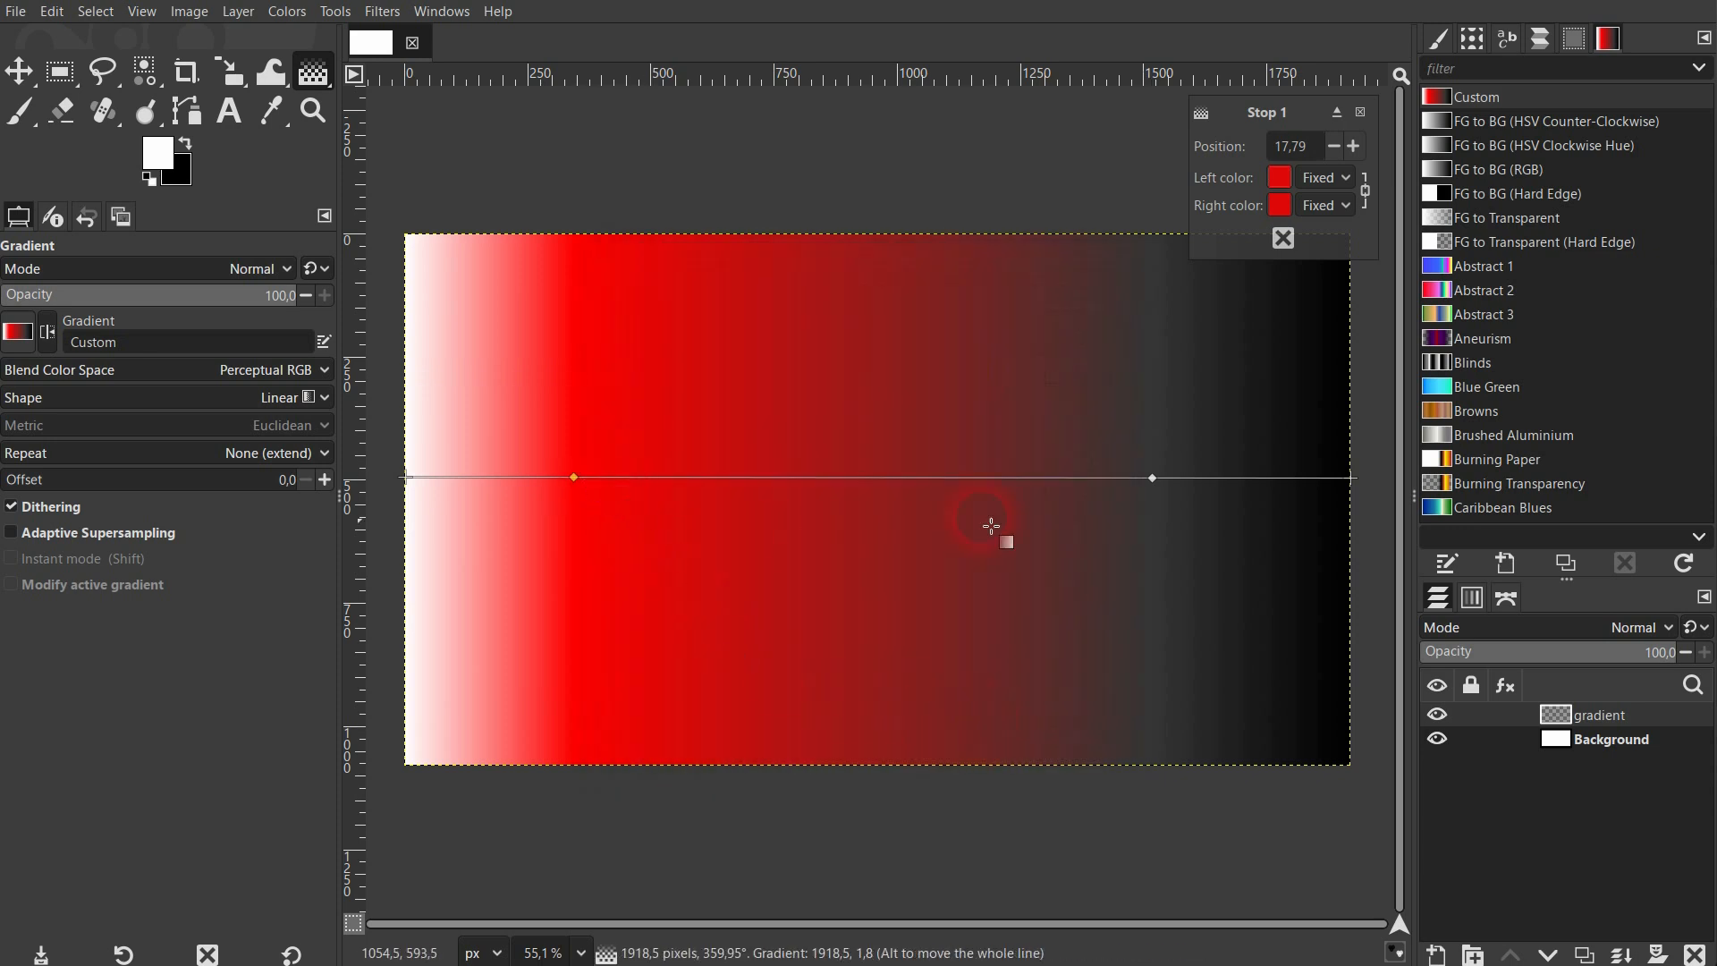
Set the color of Stop 2 to blue (001dff) and move the gradient's end endpoint to about X 1929, Y 503.
left_click(1154, 479)
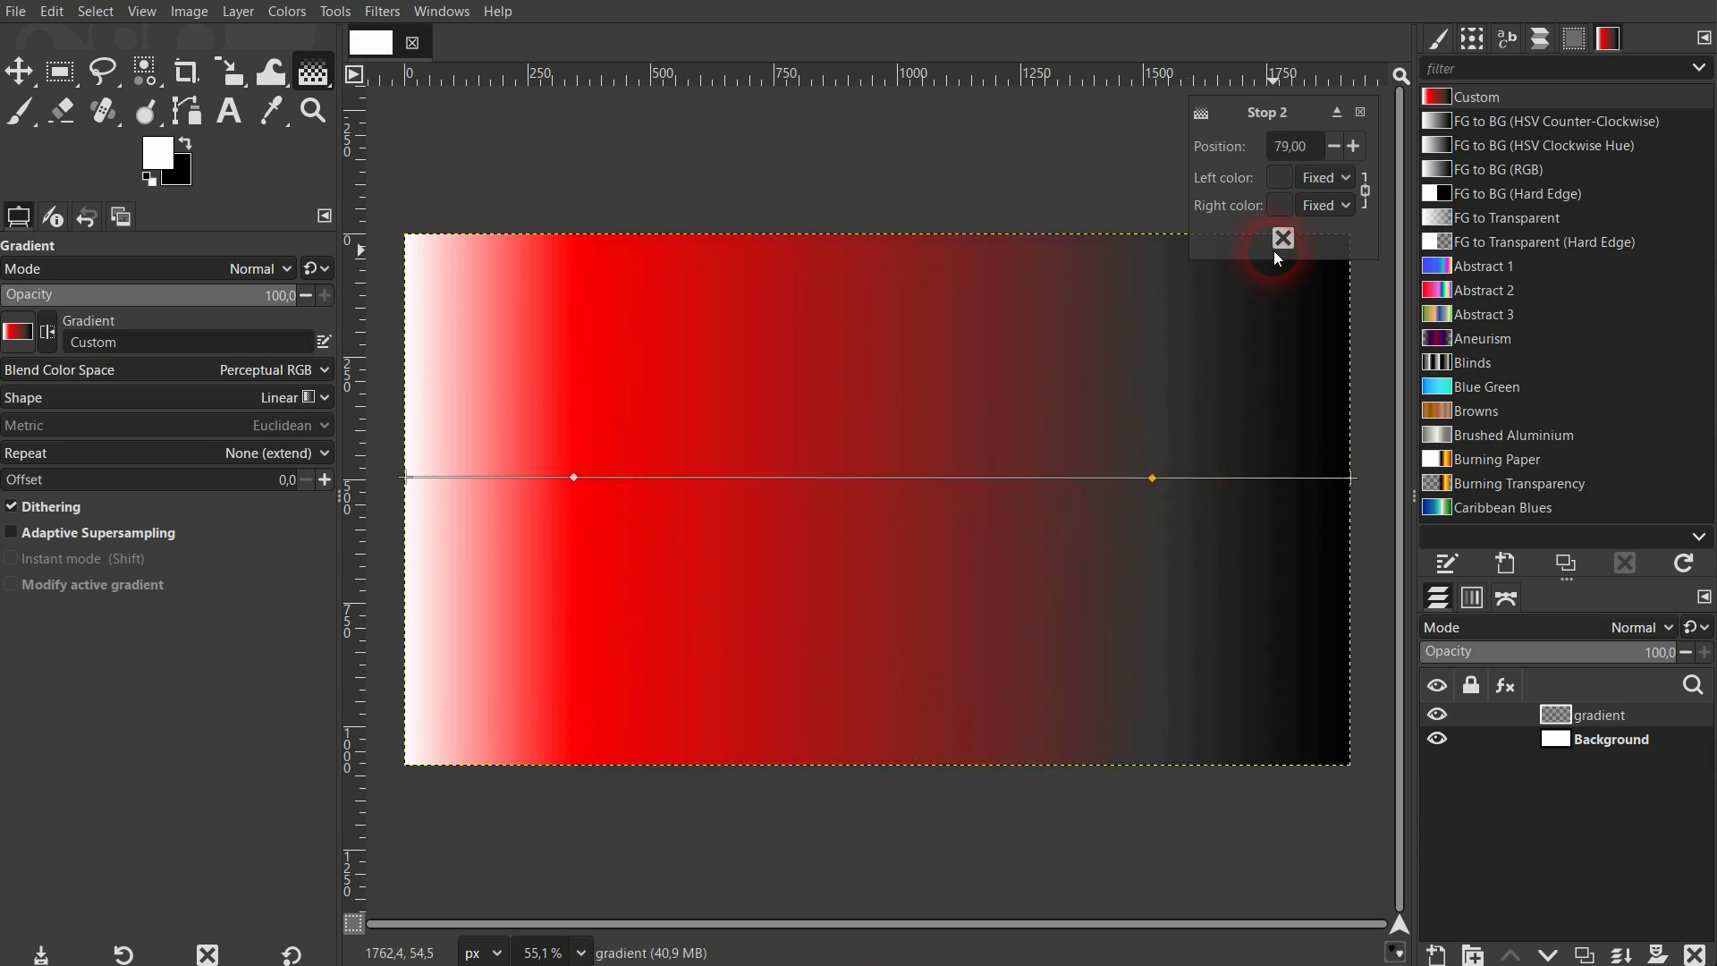
left_click(1286, 179)
left_click_drag(730, 444, 659, 574)
left_click(985, 714)
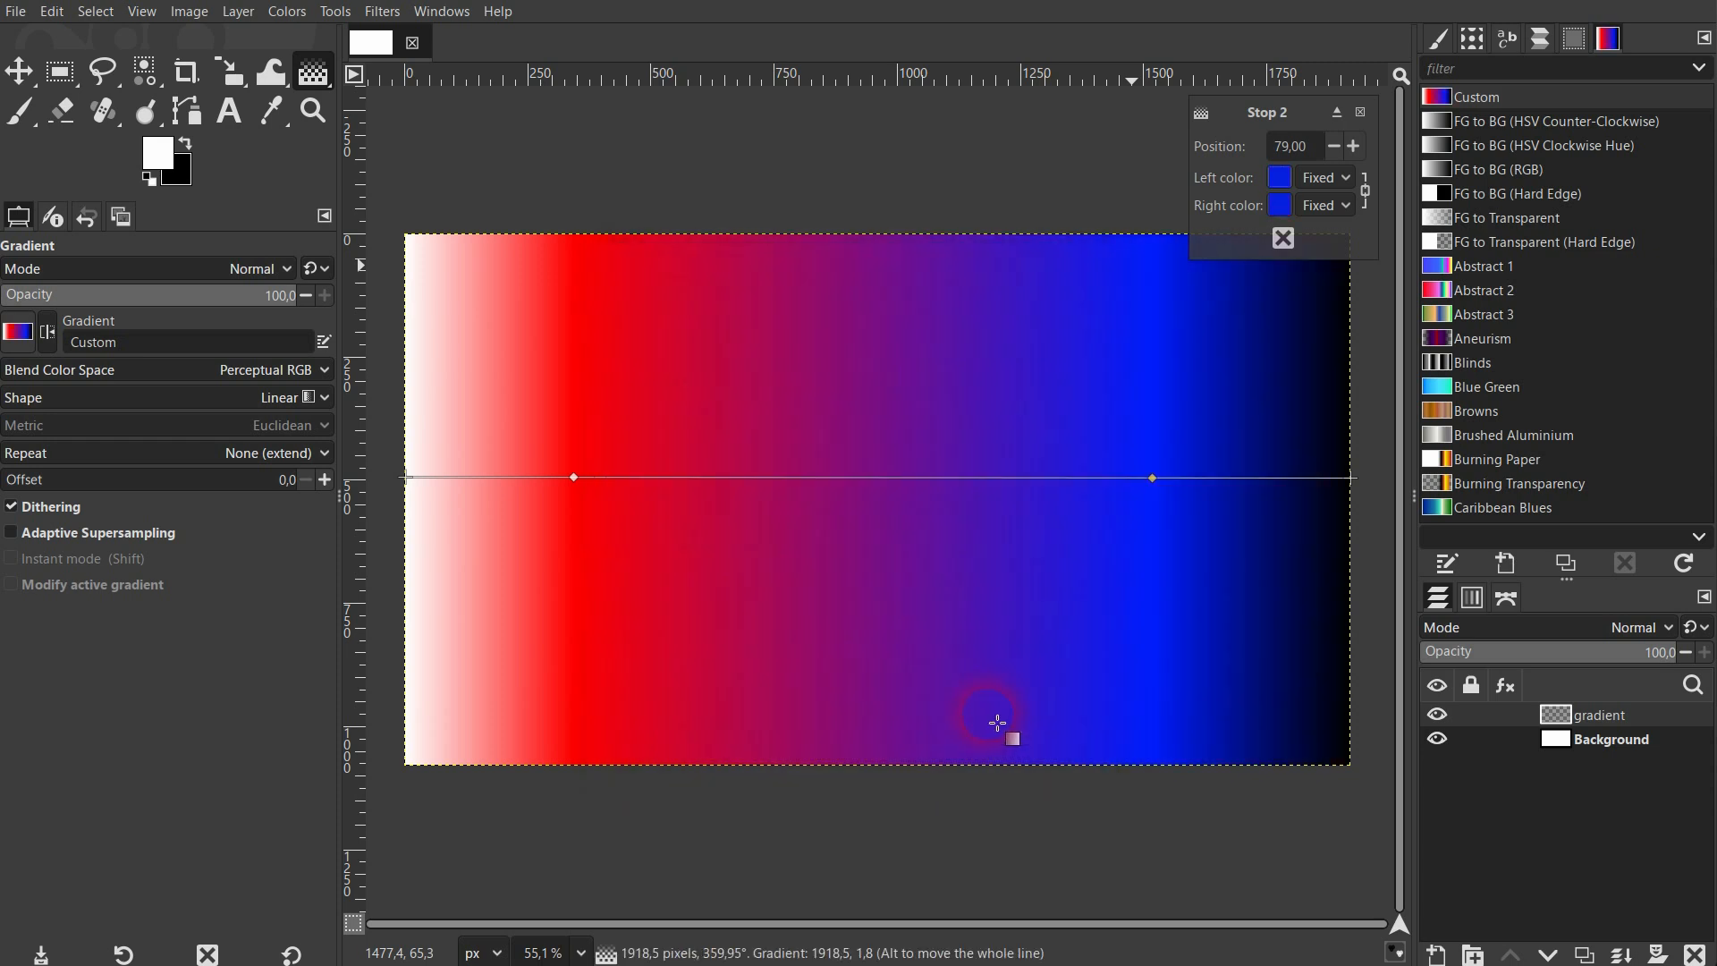
left_click(408, 478)
left_click_drag(1355, 478, 1355, 482)
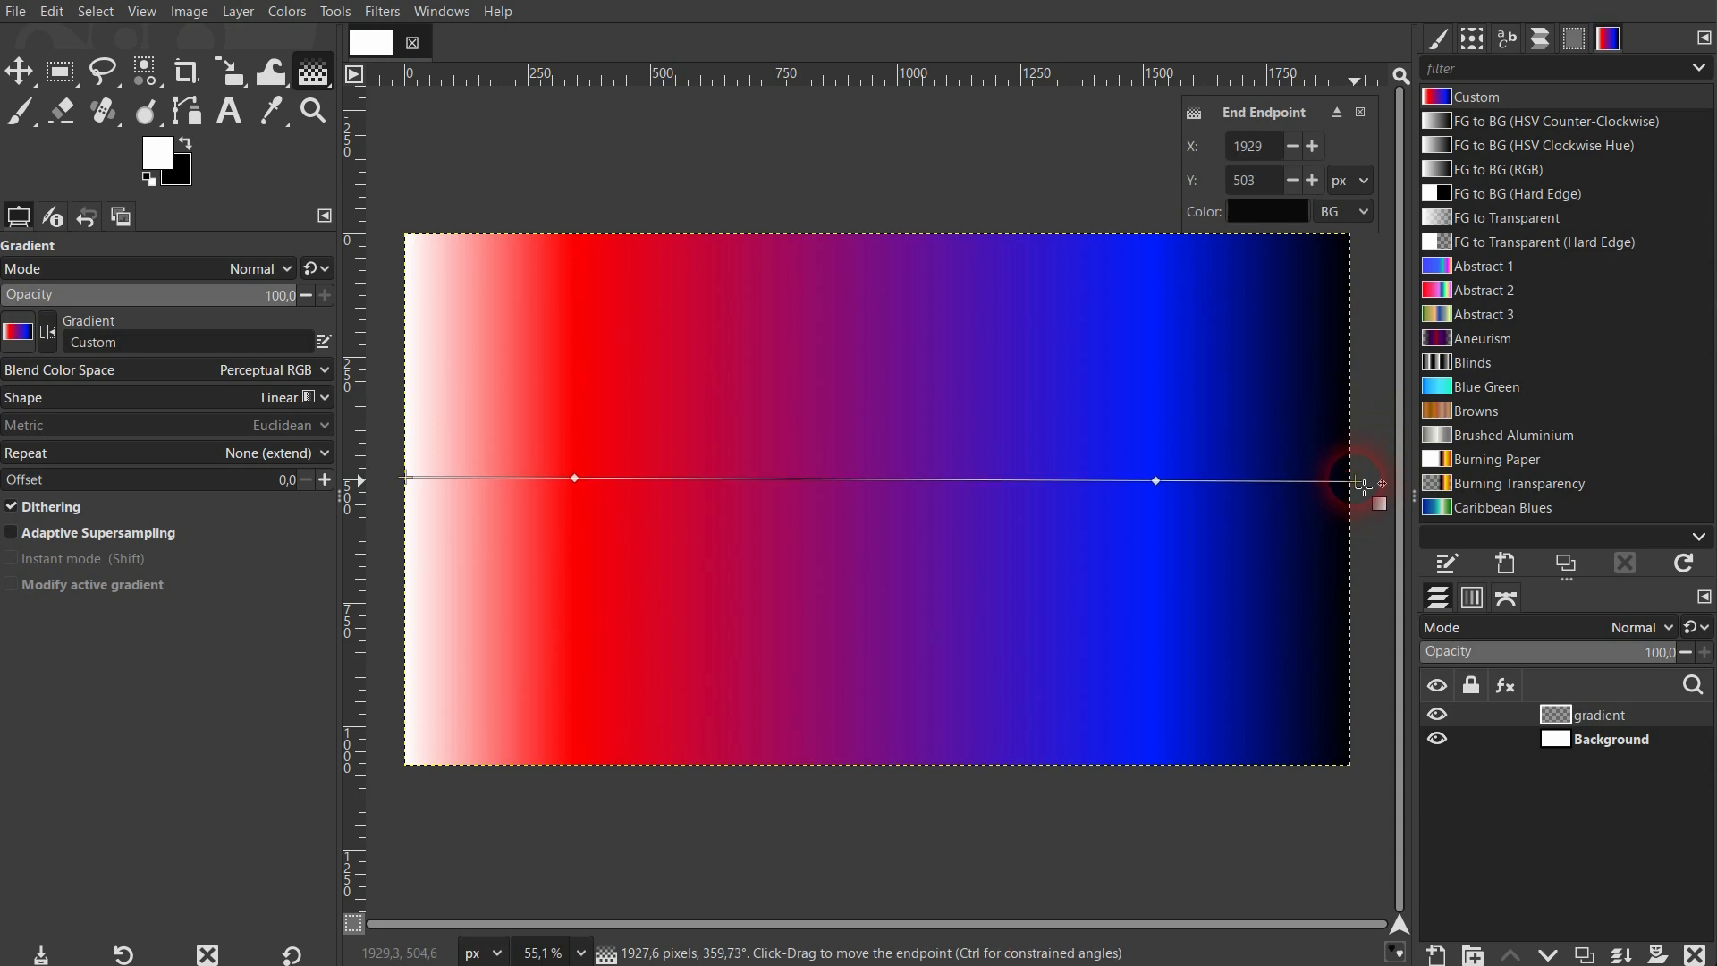
Unlink the two side colors of Stop 2 and set its right color to green (00ff5a).
left_click(1156, 481)
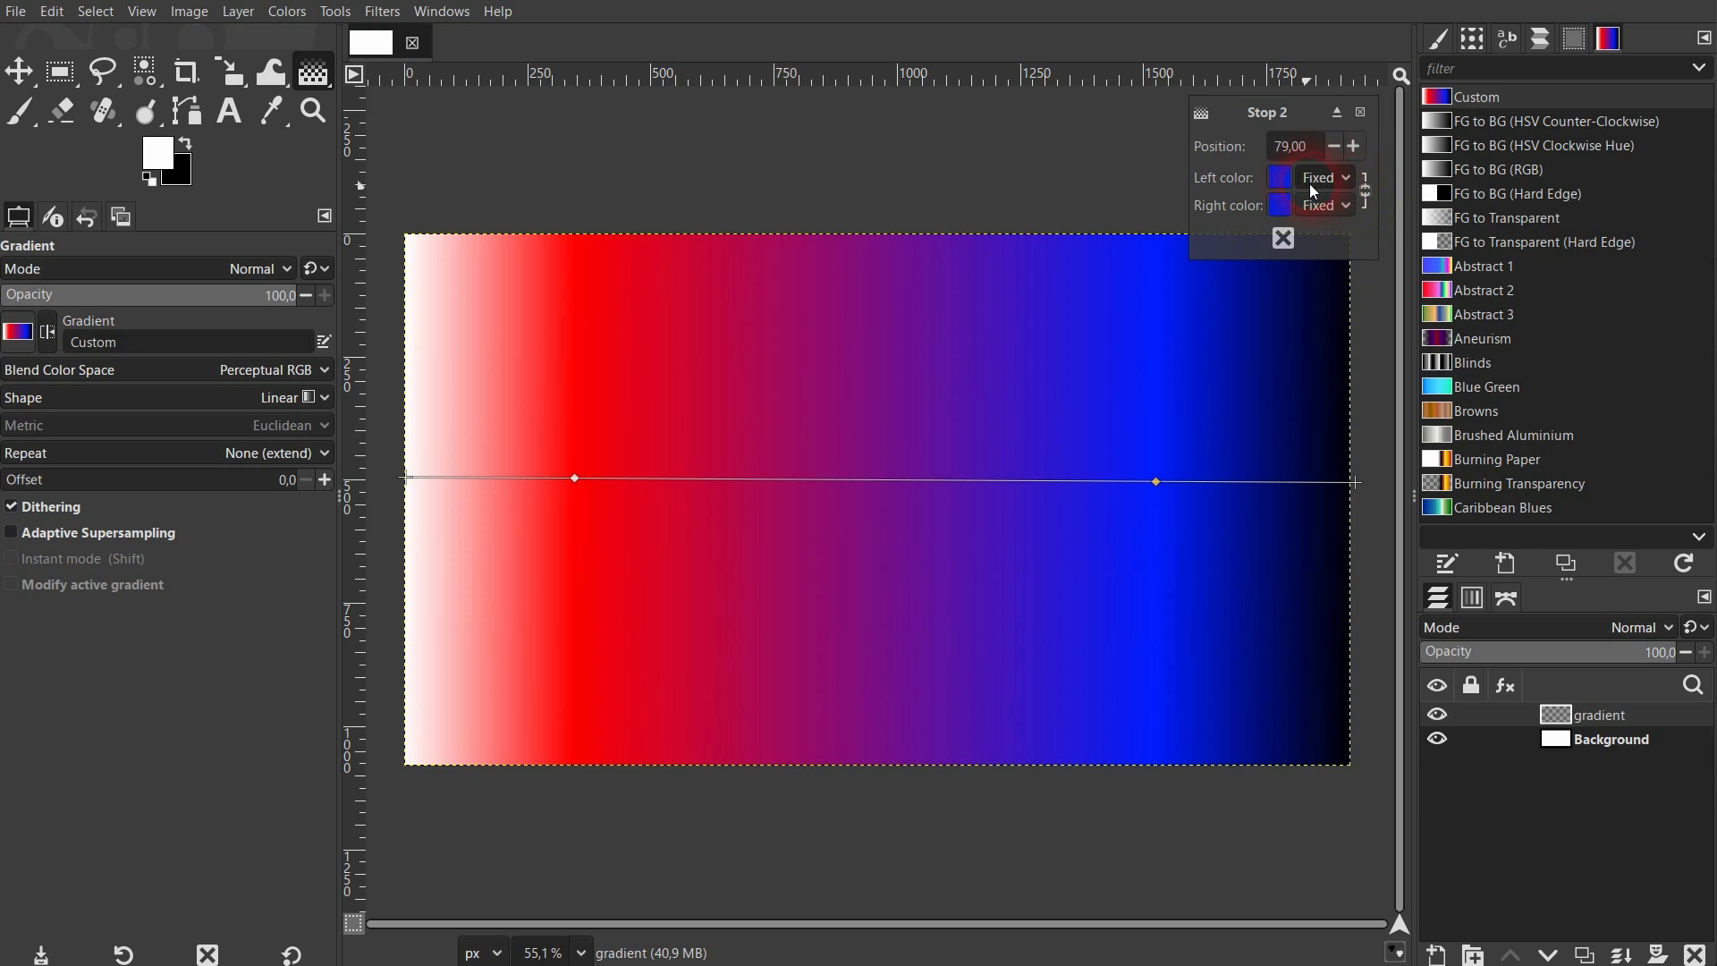
left_click(1277, 211)
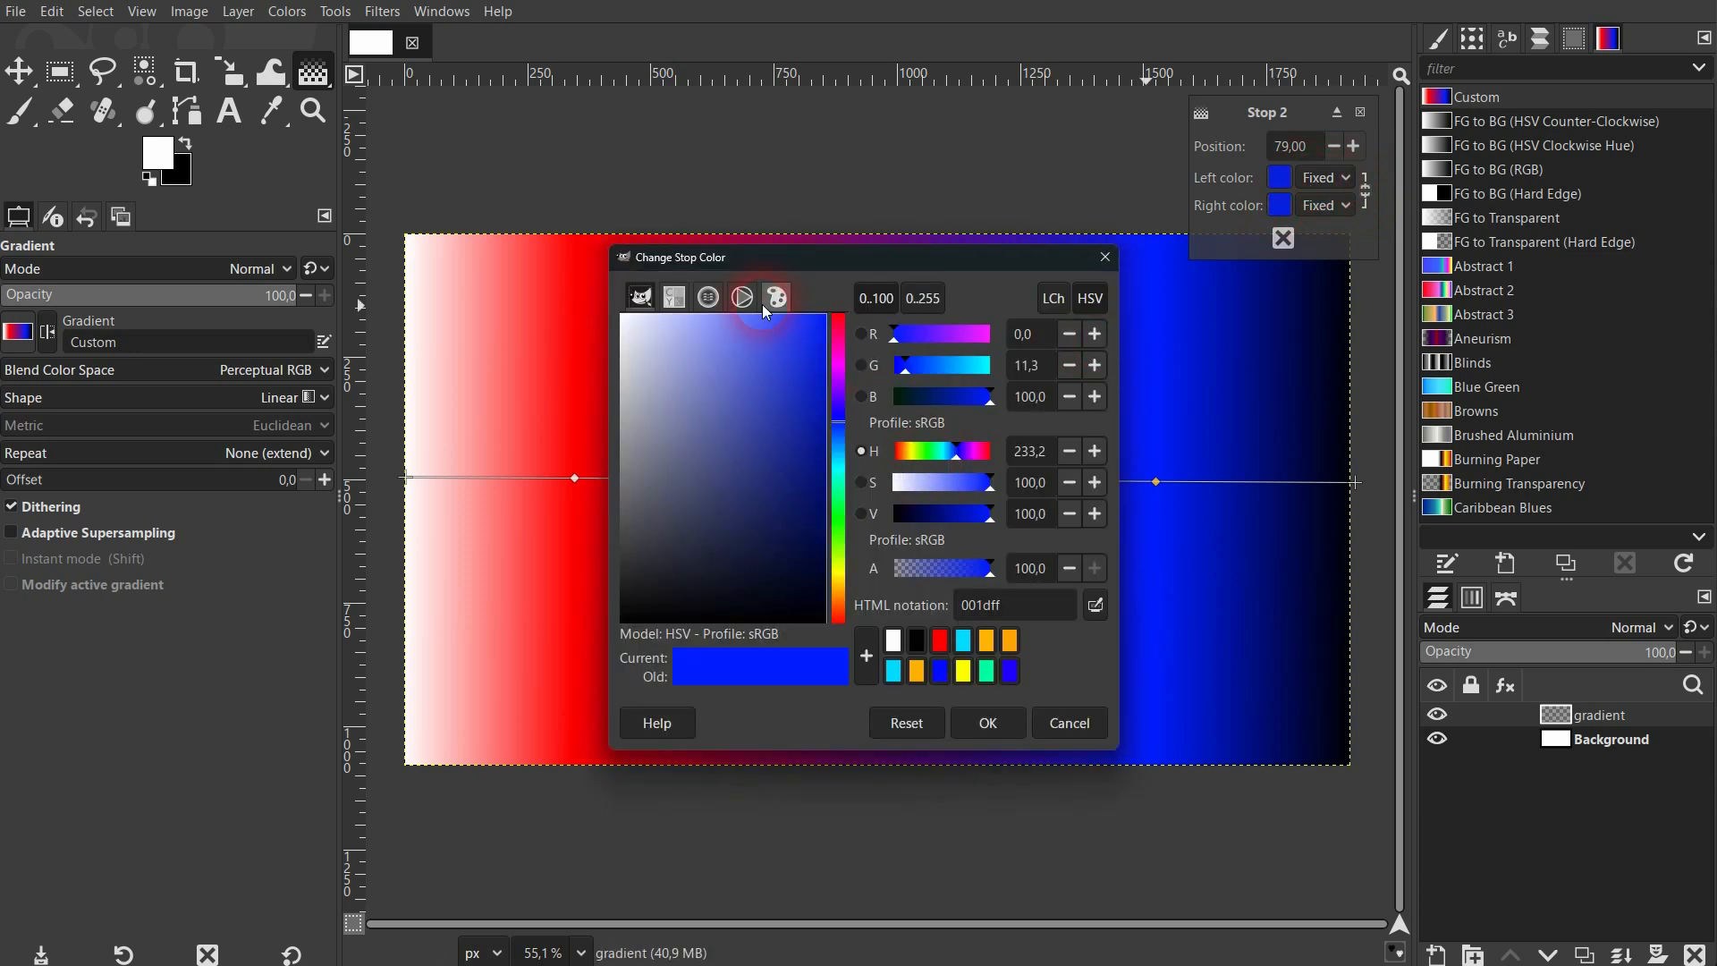
left_click(742, 298)
left_click_drag(680, 556, 657, 406)
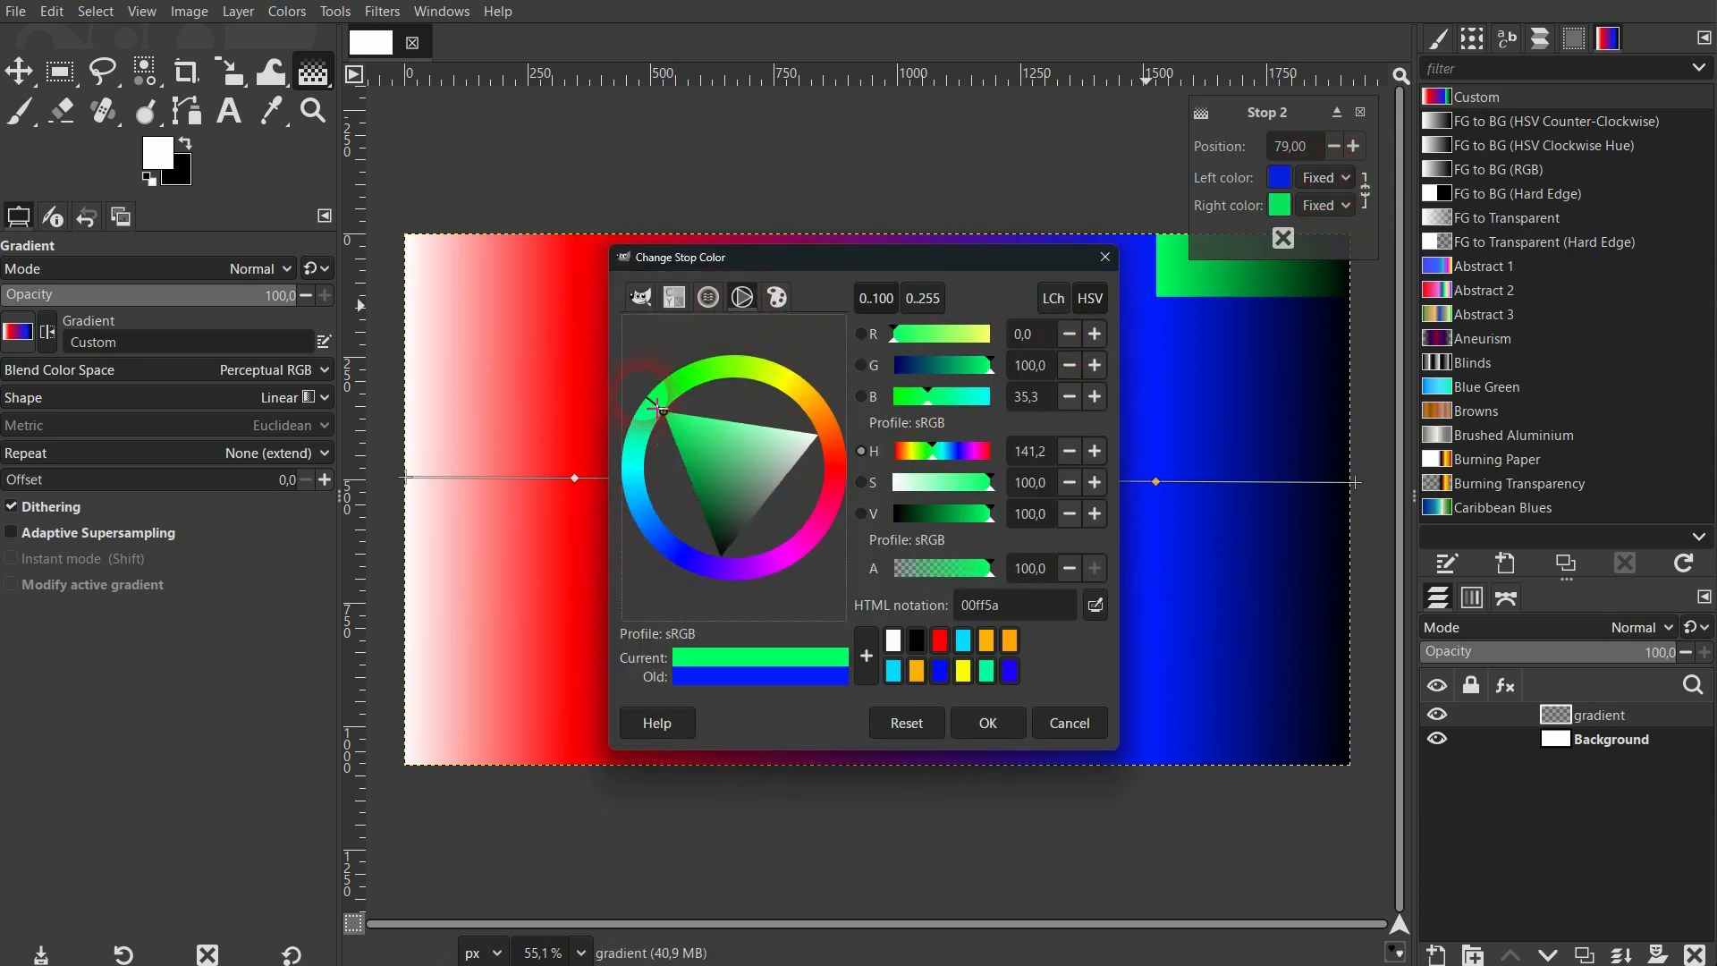
left_click(988, 722)
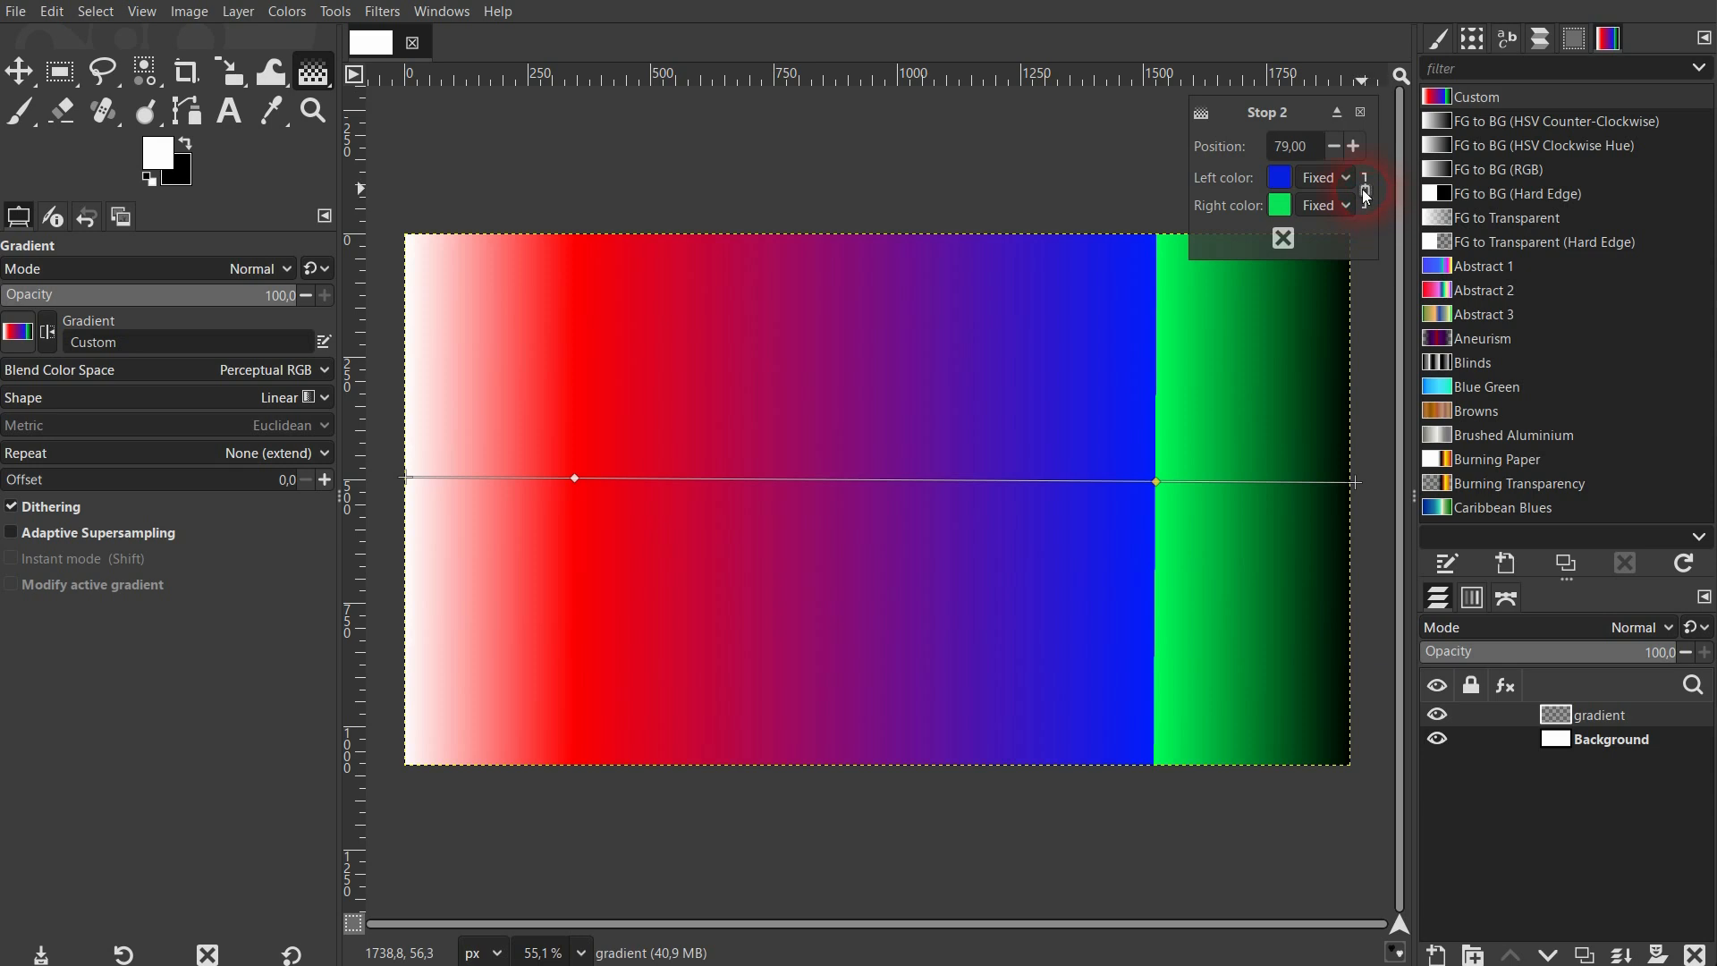
Try the FG and BG color types for Stop 2's right color, and return it to Fixed.
left_click(1281, 207)
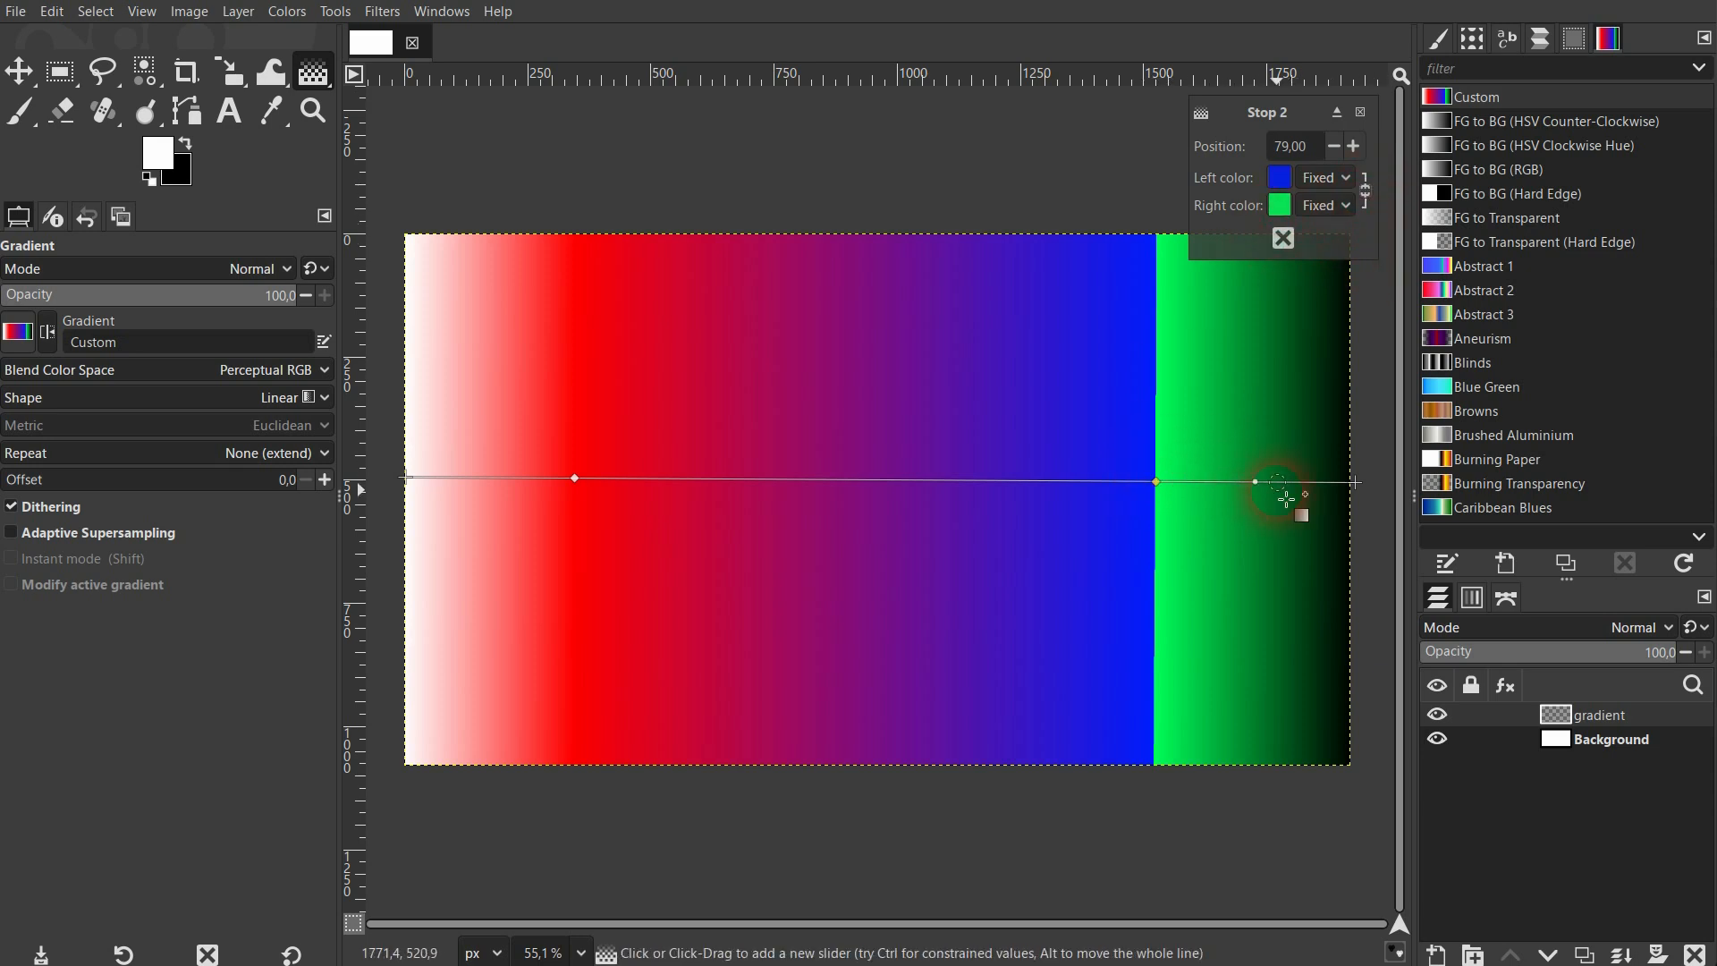
left_click(575, 479)
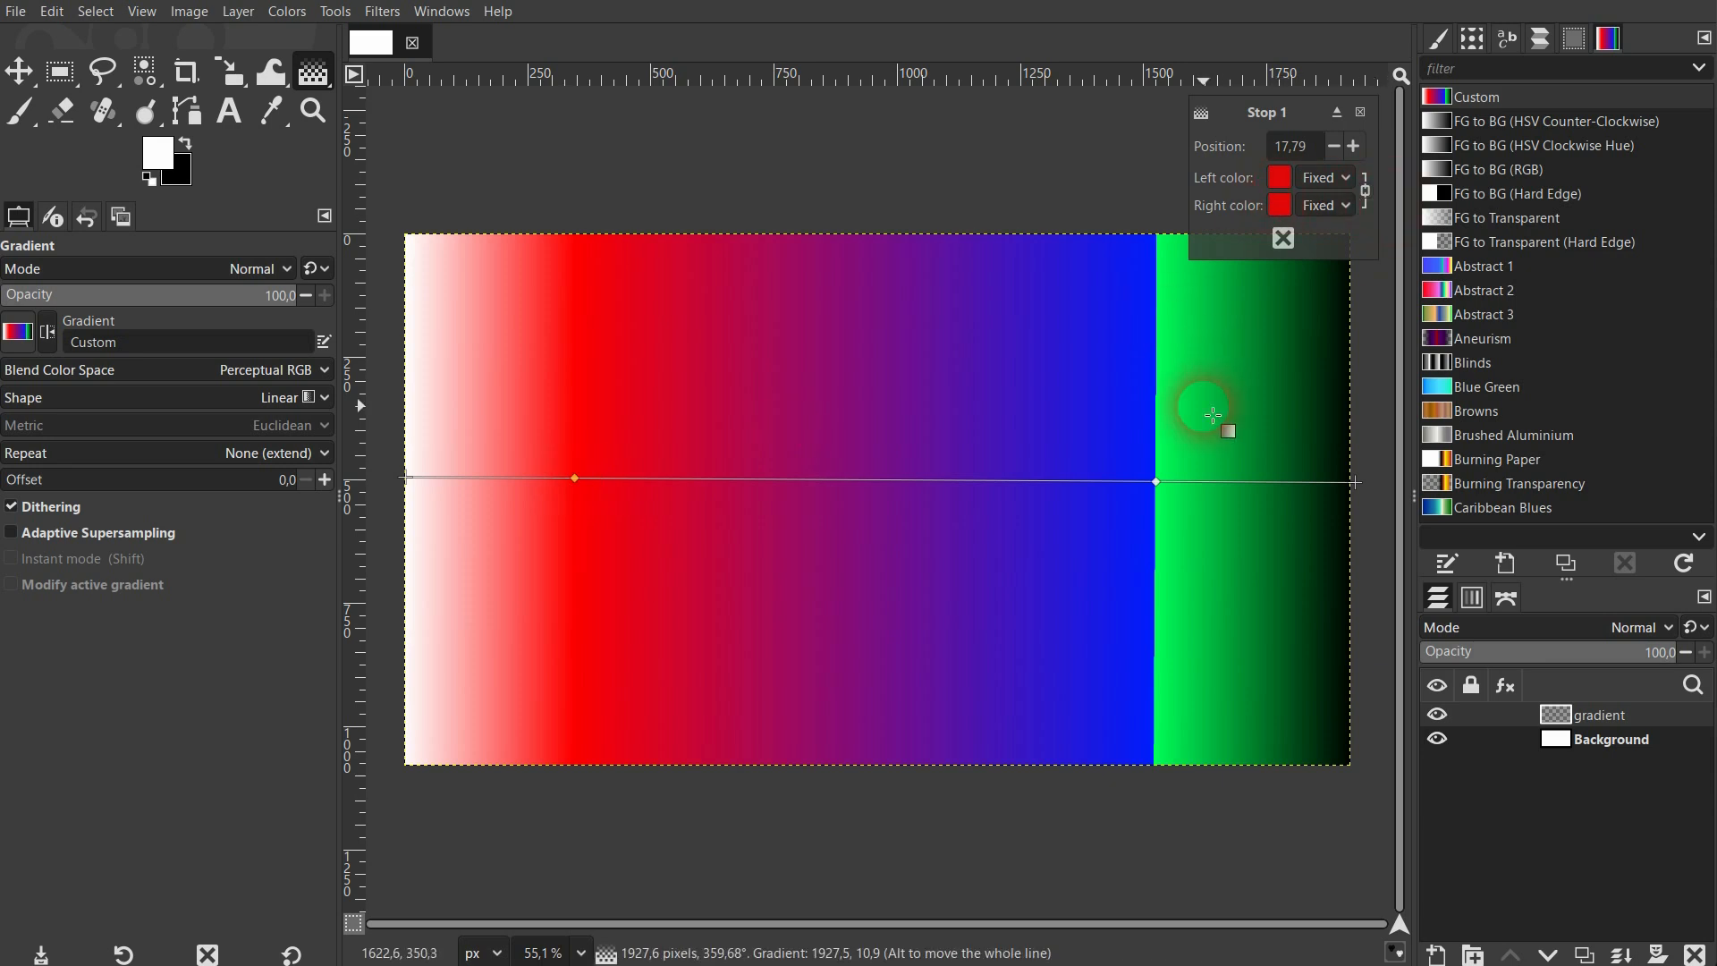
left_click(1154, 492)
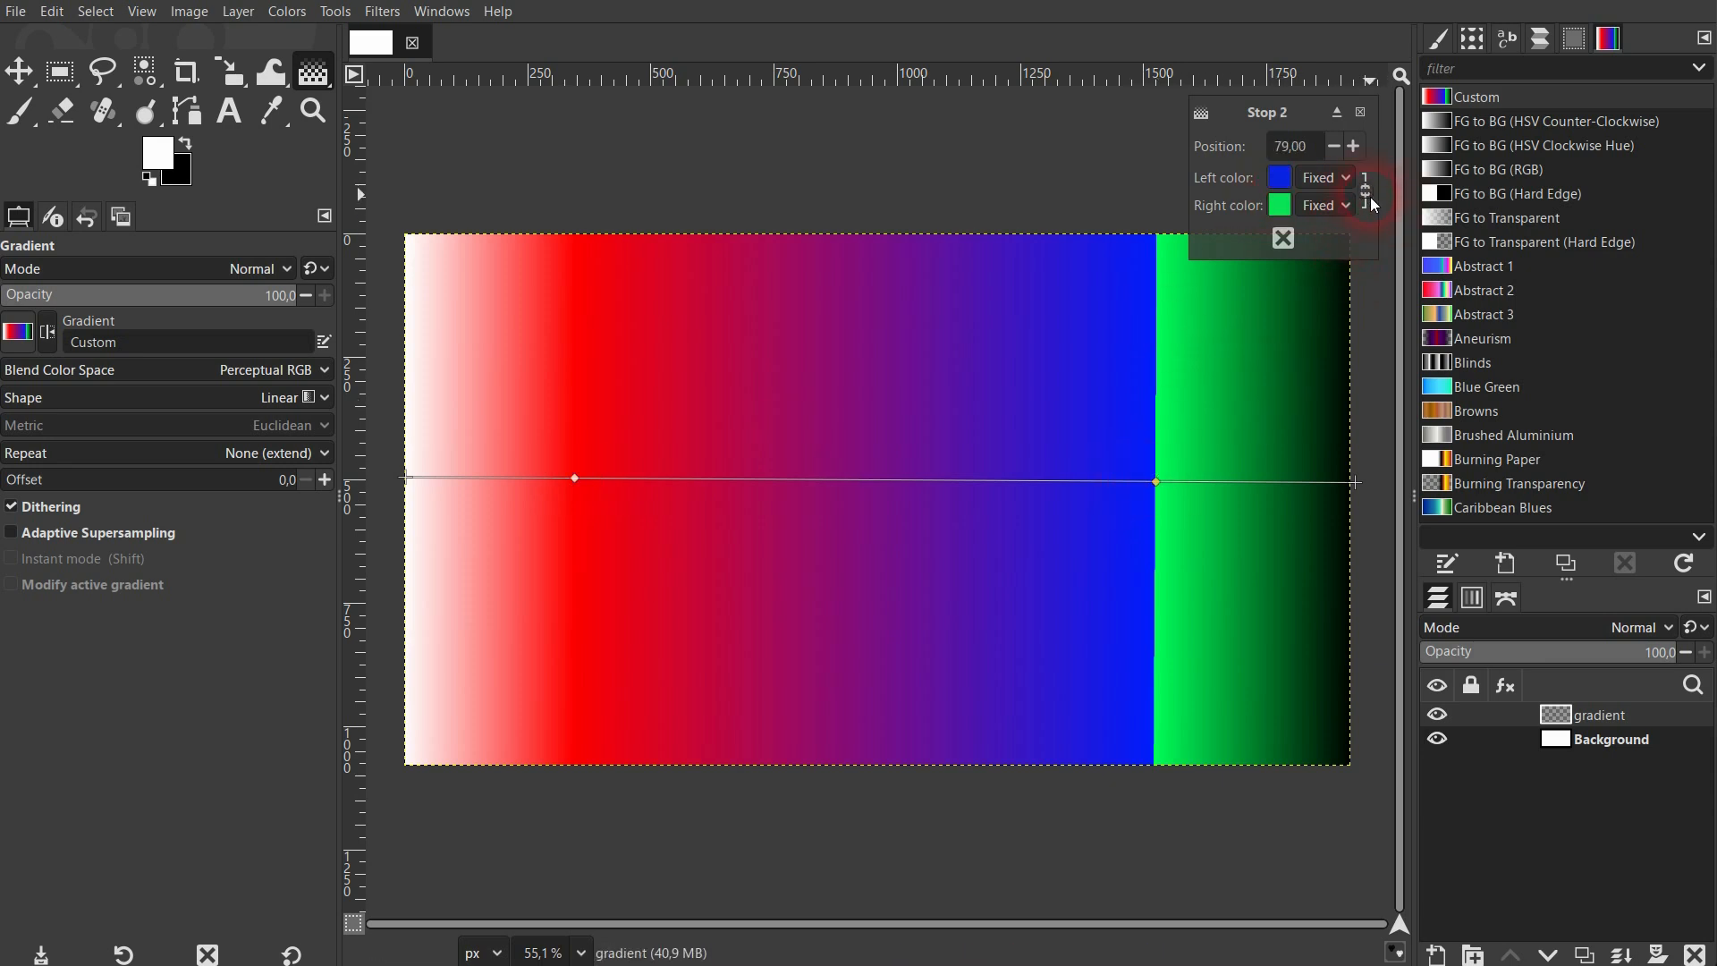
left_click(1346, 207)
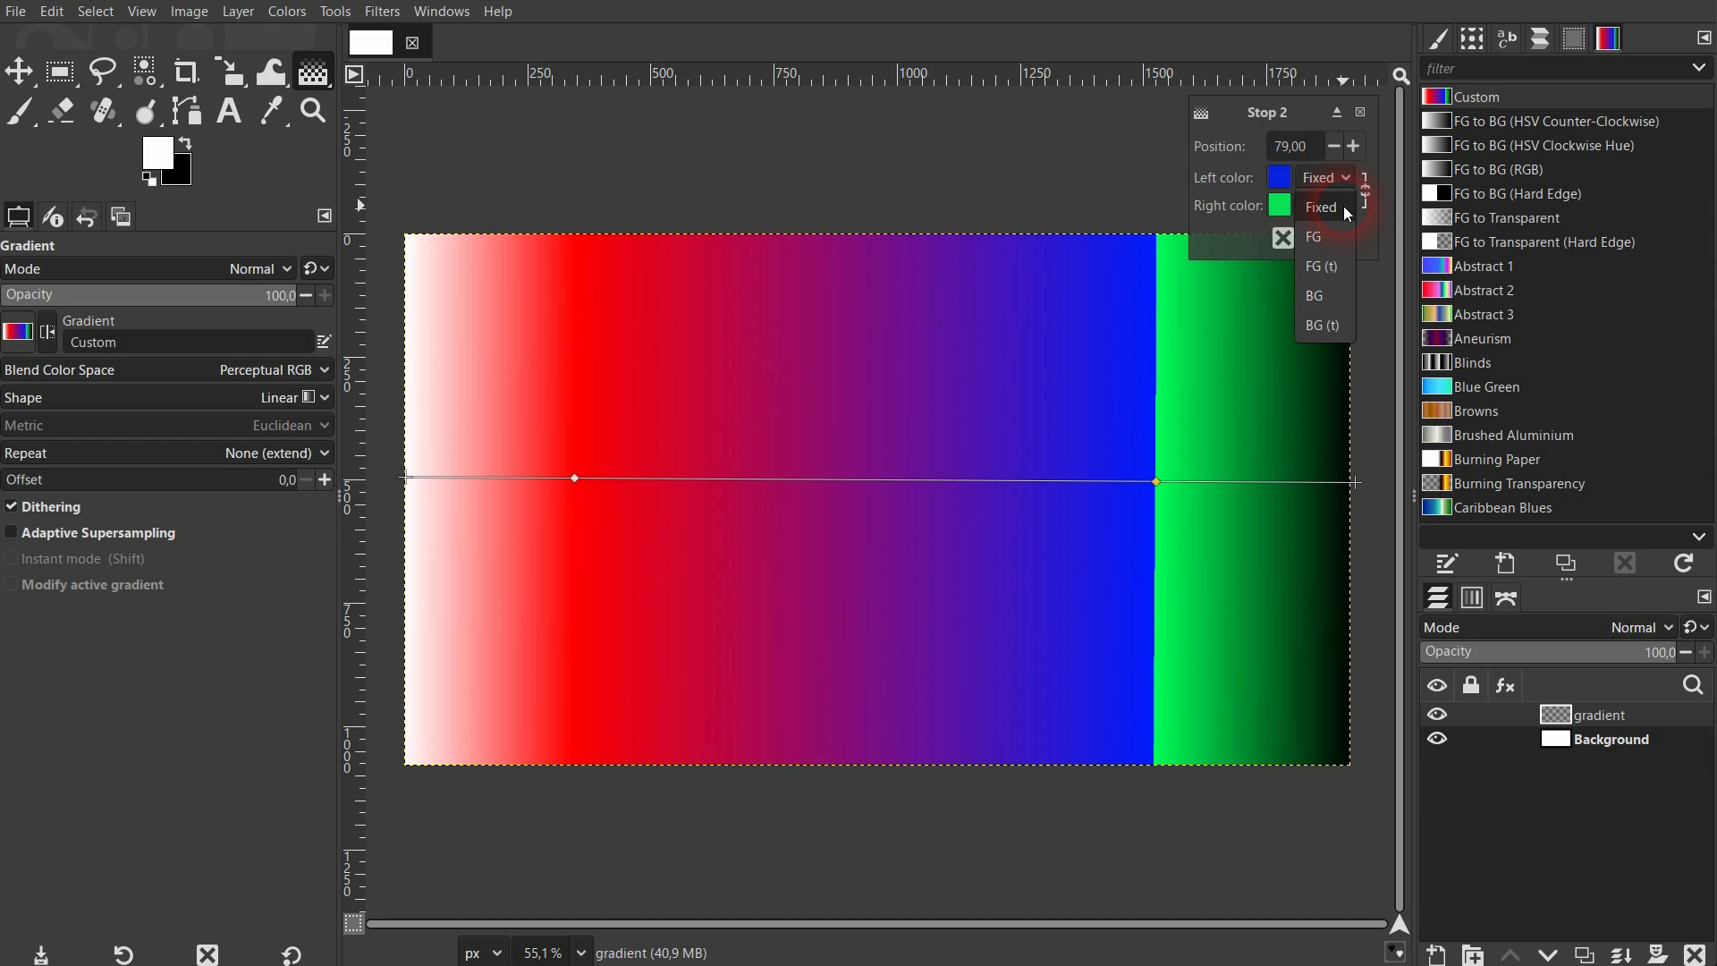
left_click(1331, 236)
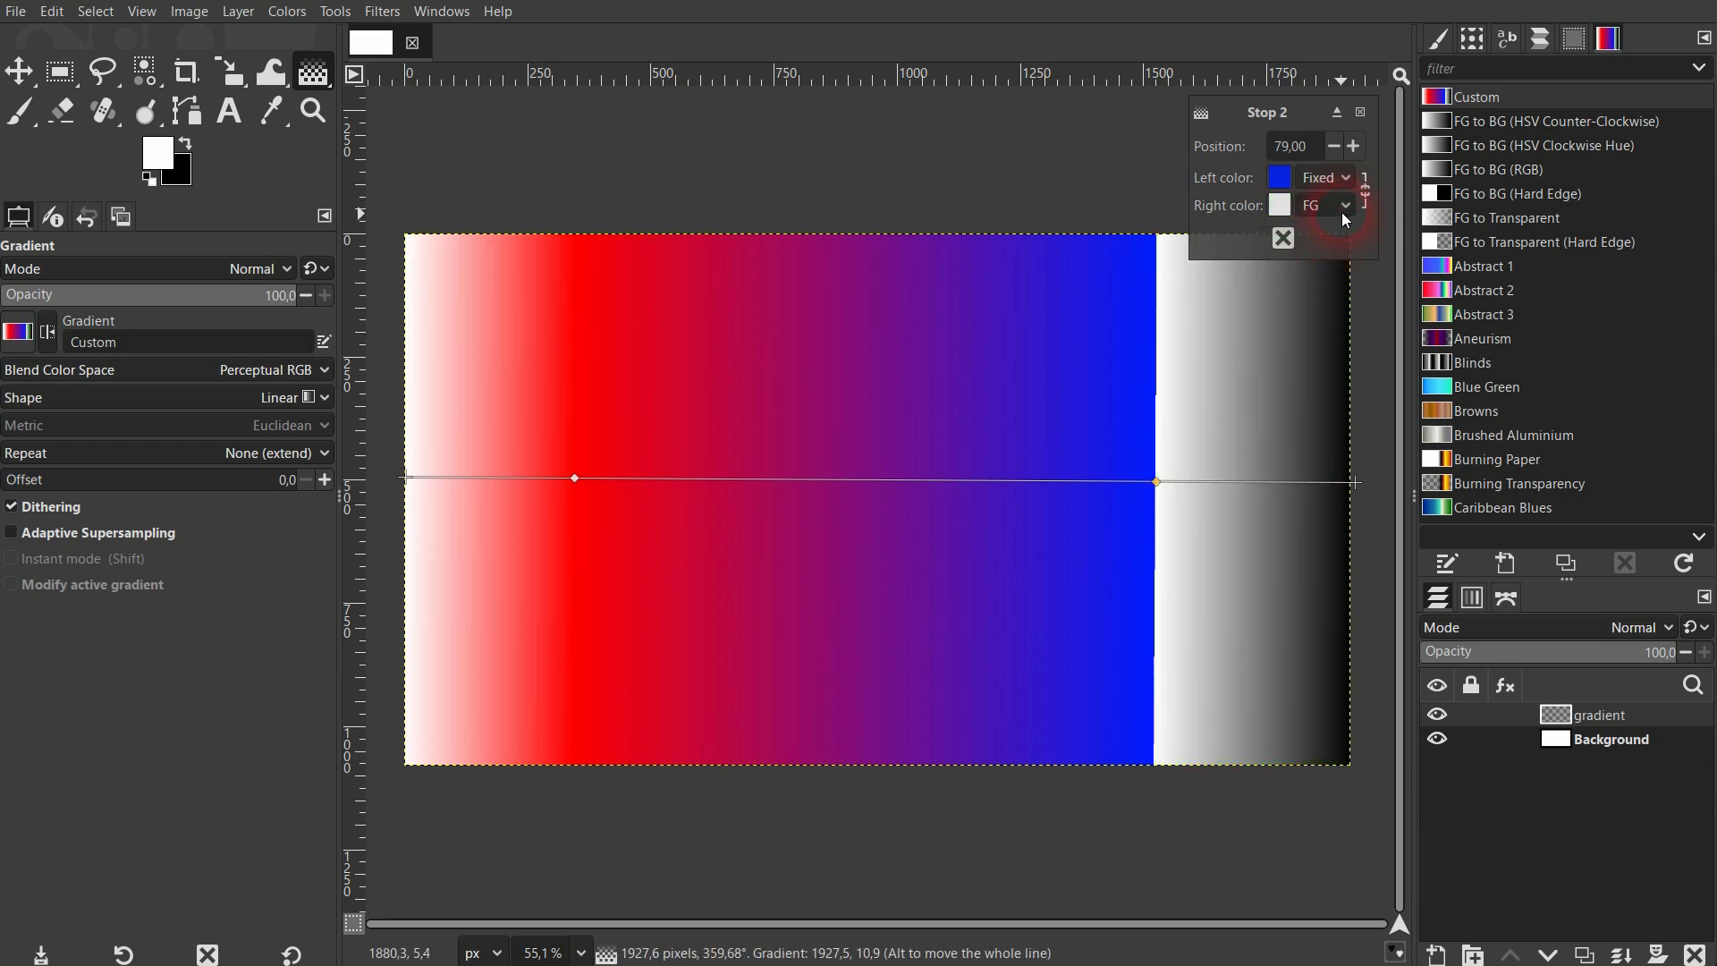
left_click(1341, 209)
left_click(1338, 271)
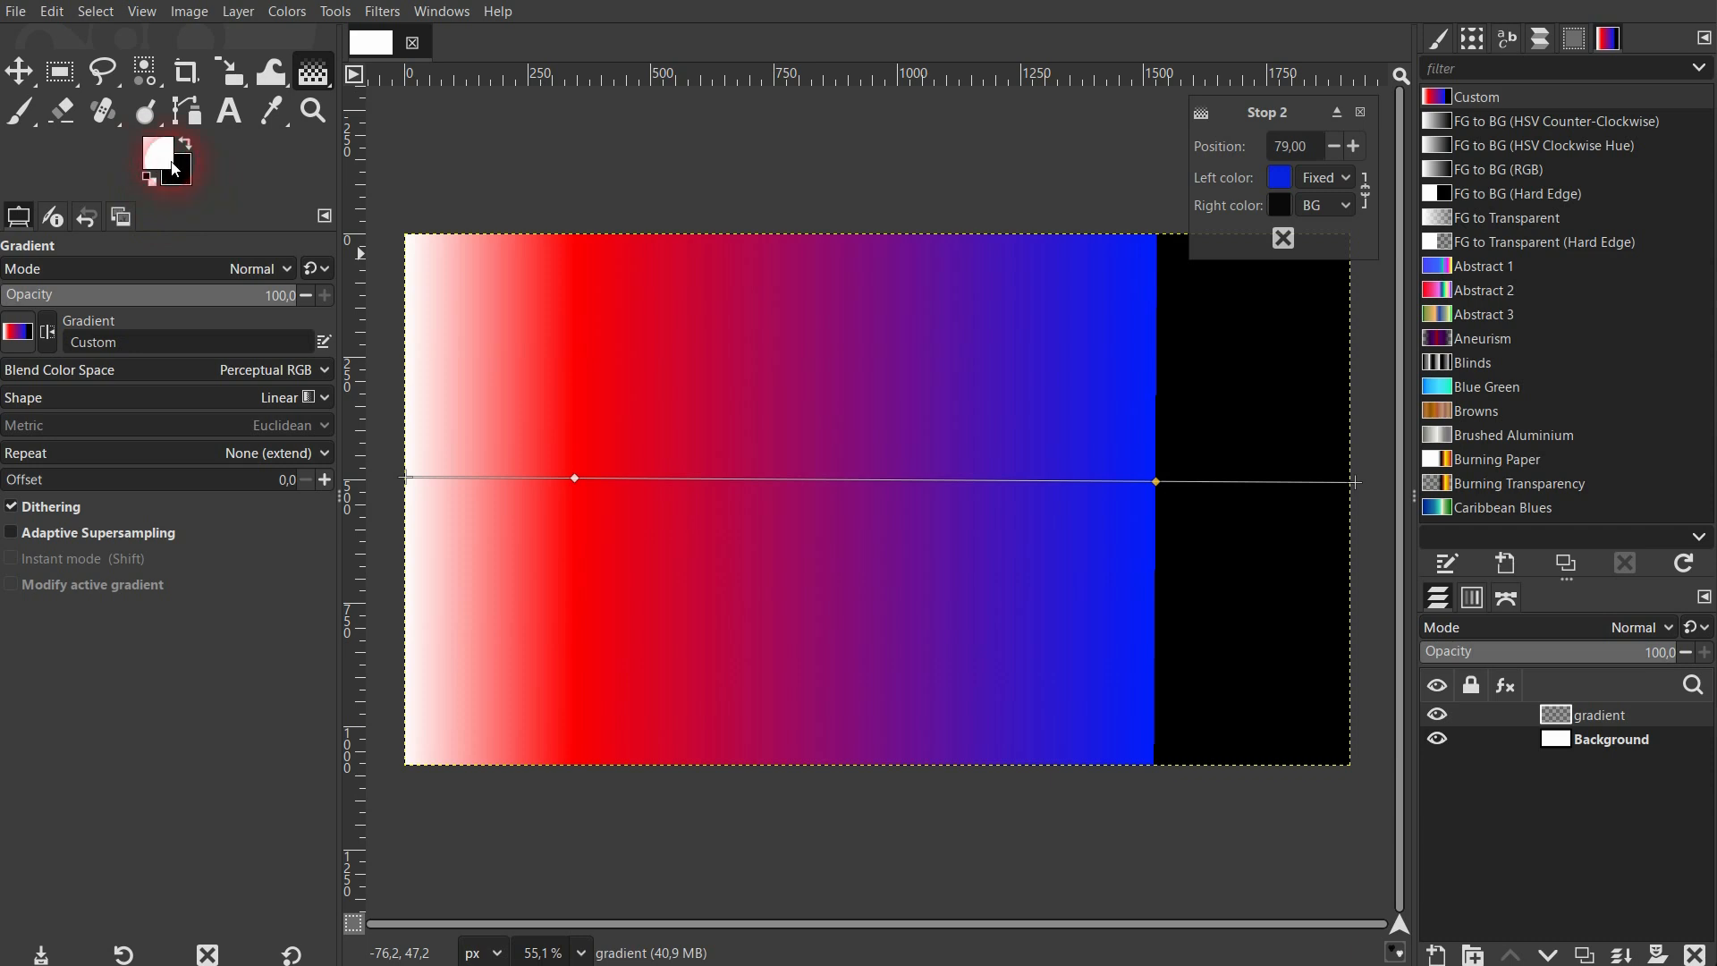
left_click(1345, 206)
left_click(1333, 120)
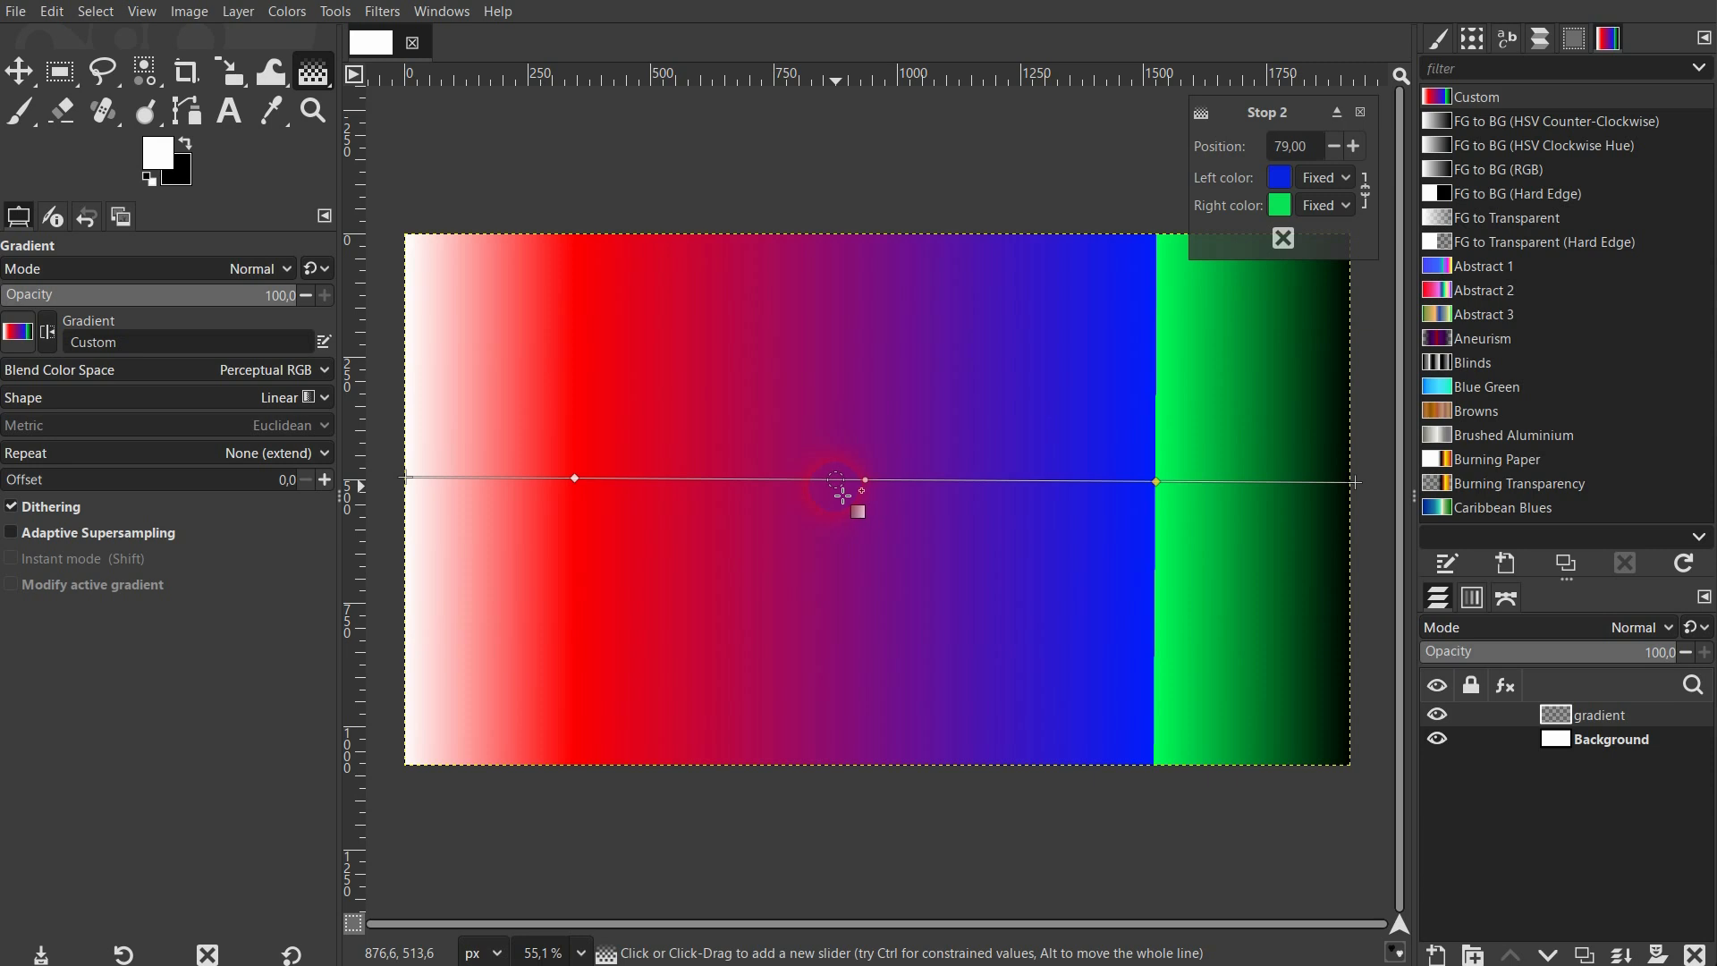
Add color stops at about 41.53 and 66.95 between the red and blue stops, and finalize the gradient by switching to the Move tool.
left_click(799, 483)
left_click(1041, 483)
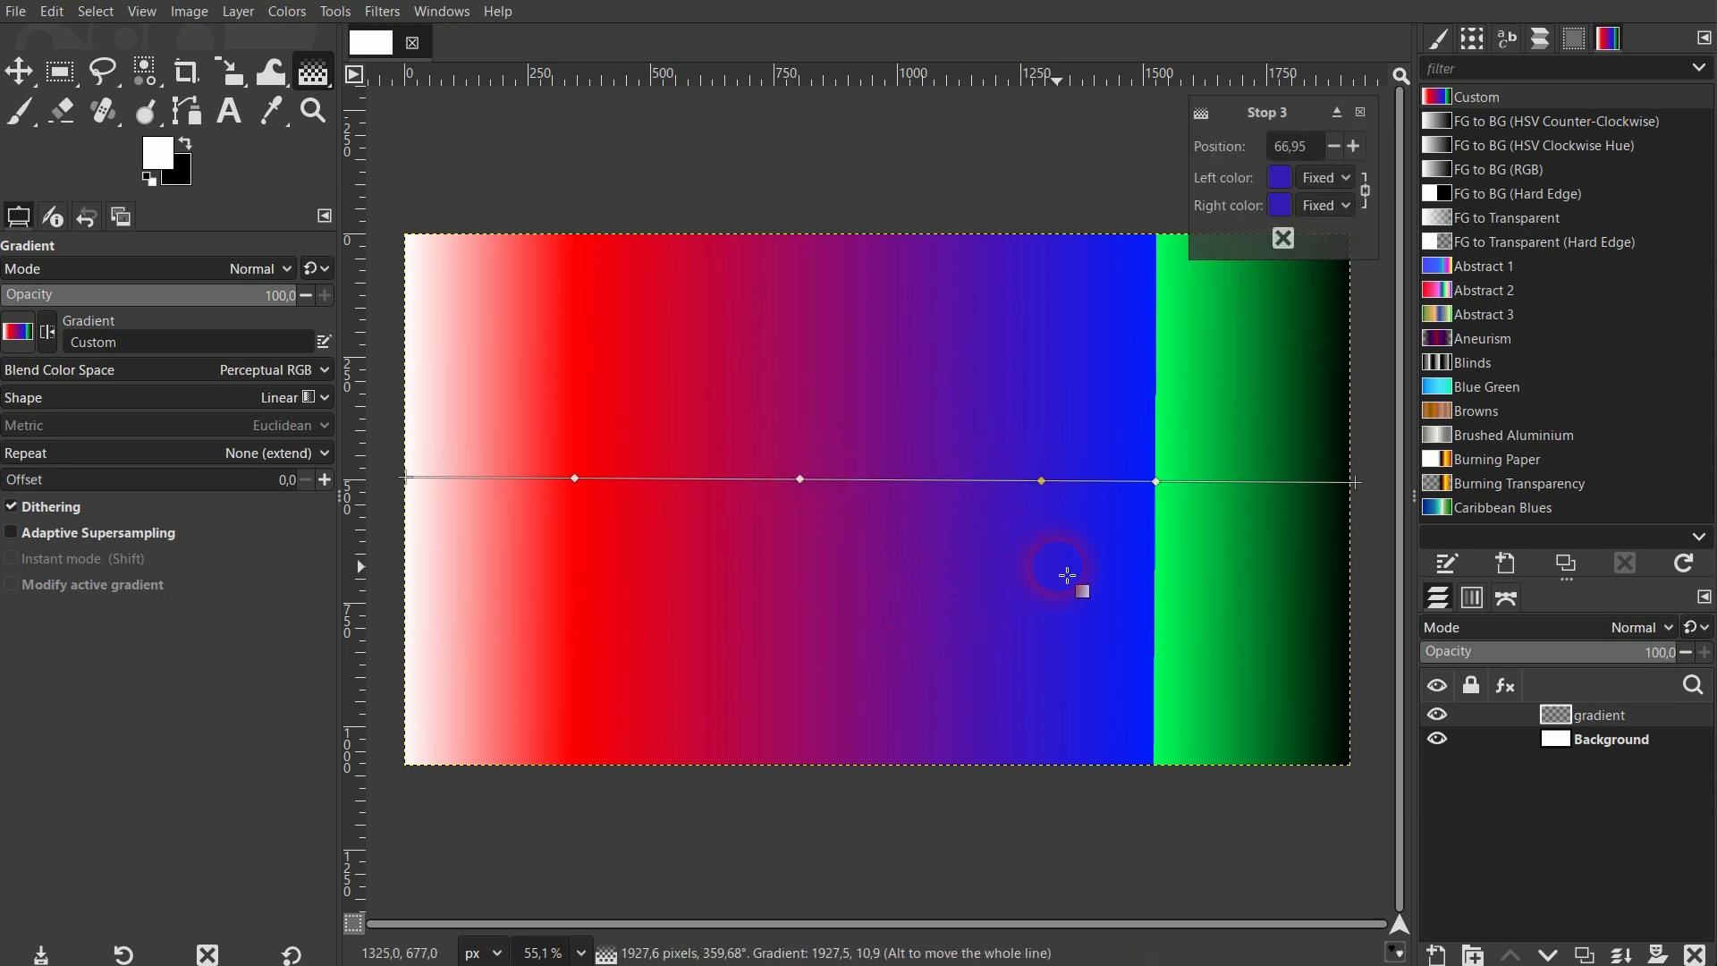
left_click(574, 479)
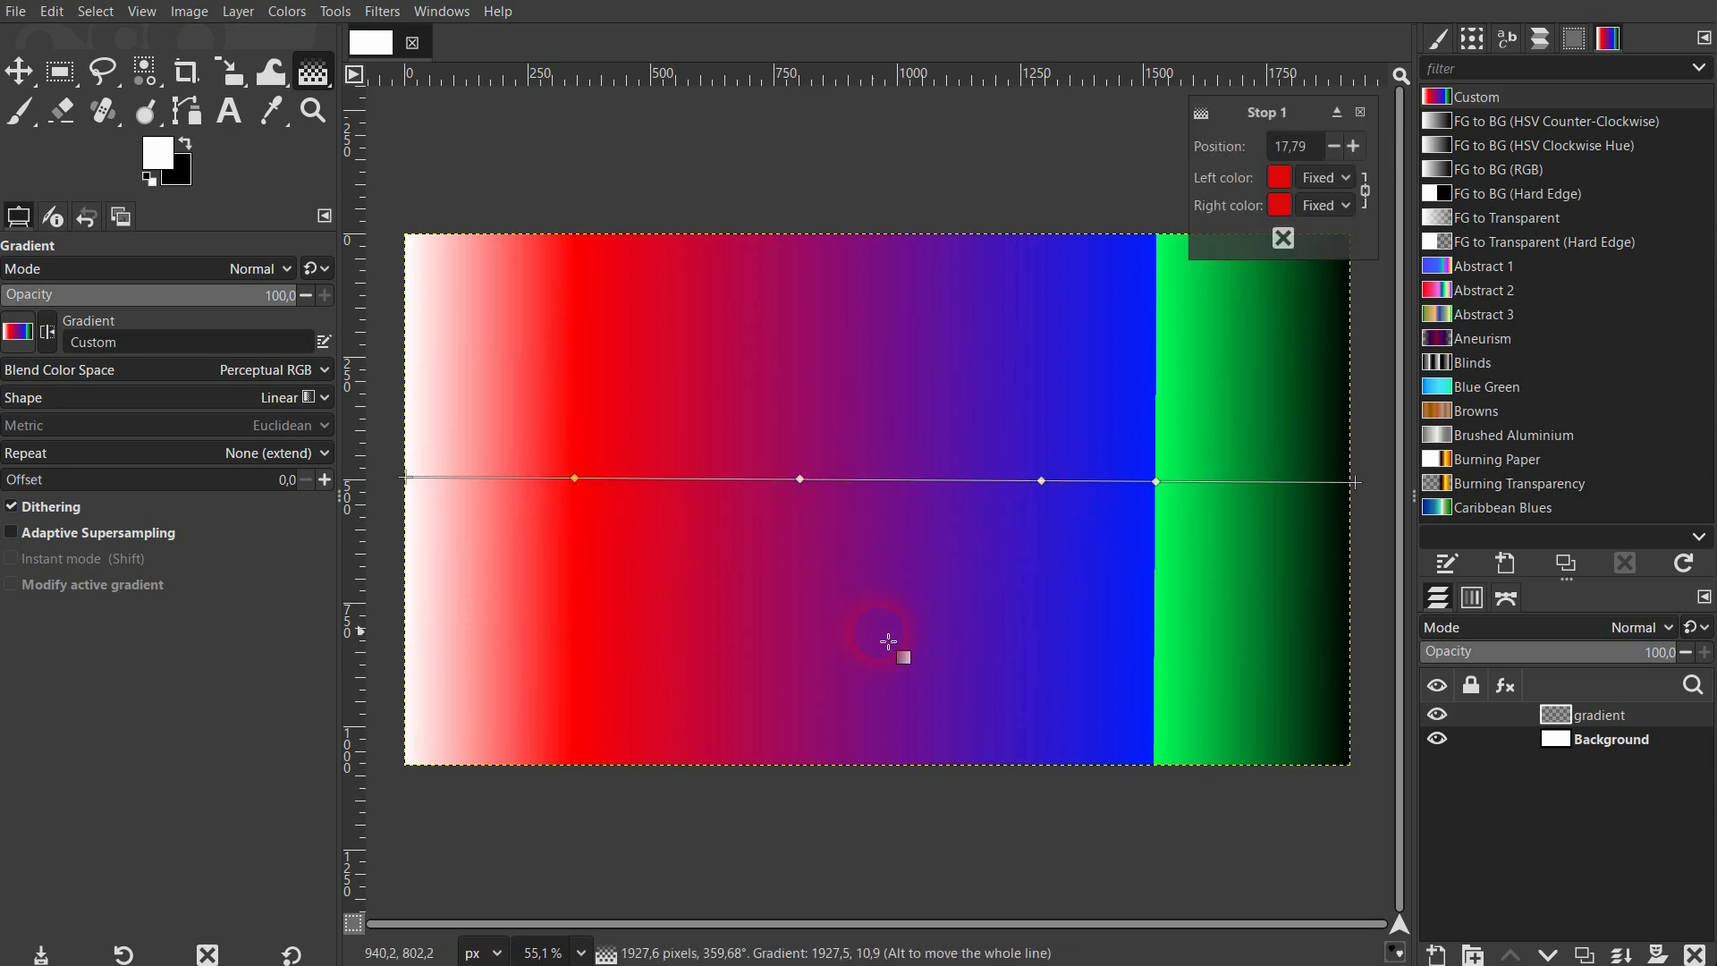
key("m")
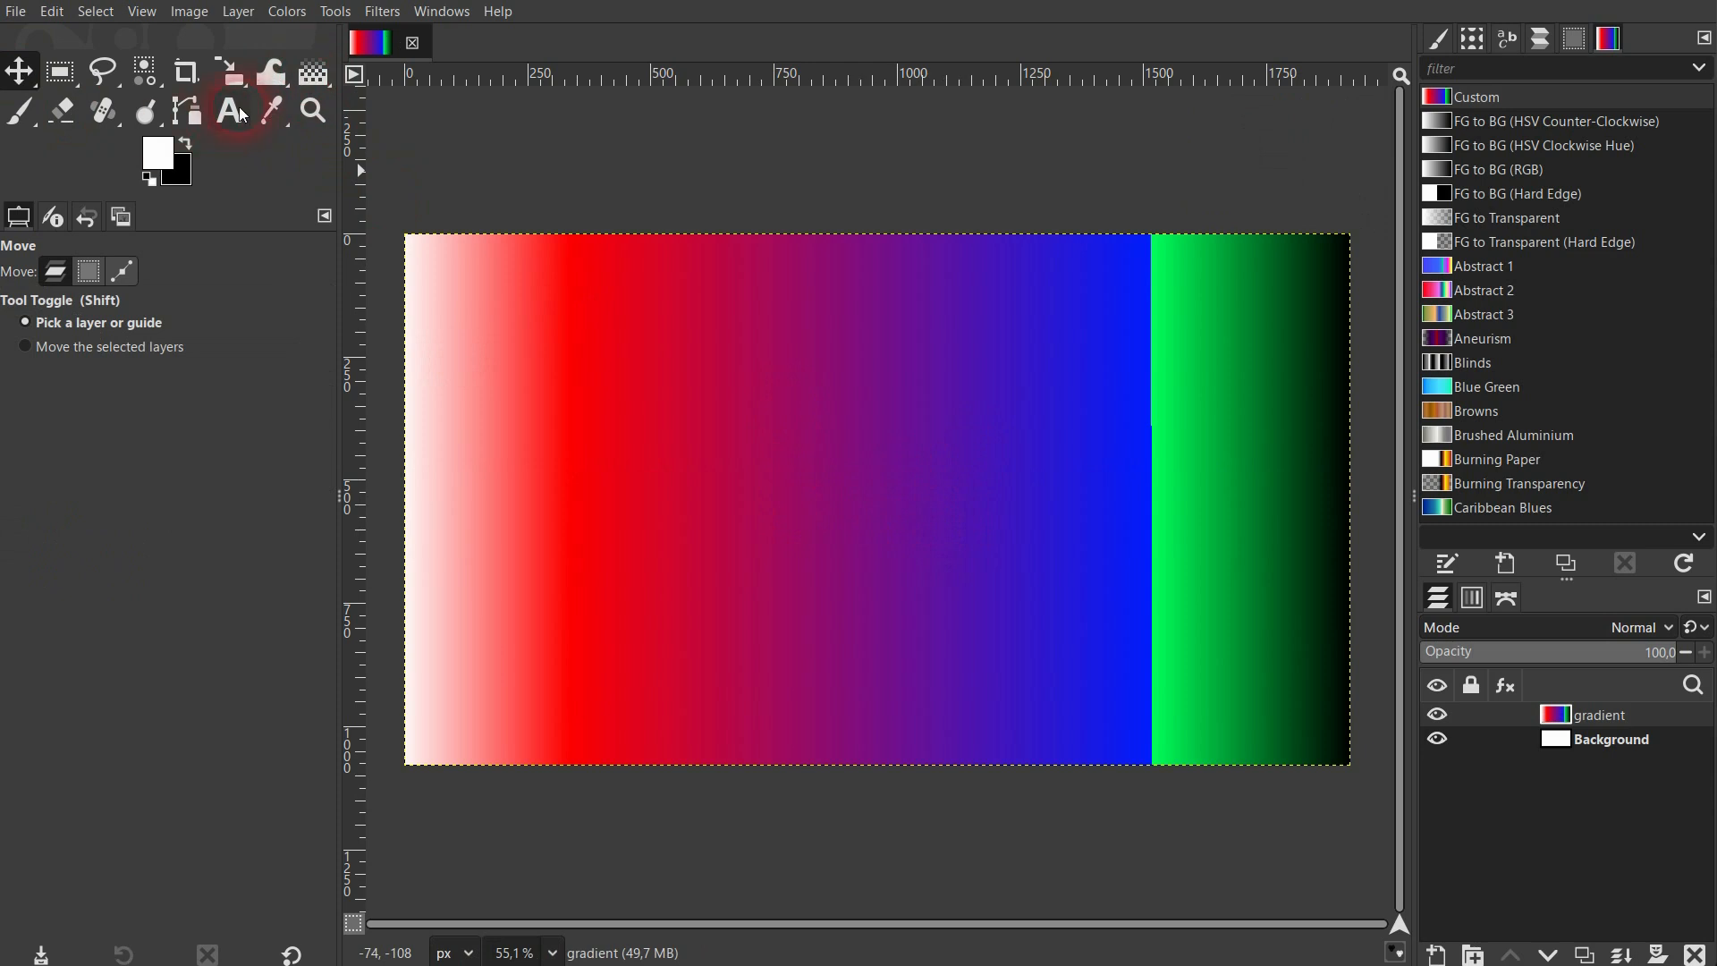
Fill the whole gradient layer with the white foreground color using Bucket Fill.
left_click(315, 74)
left_click(420, 73)
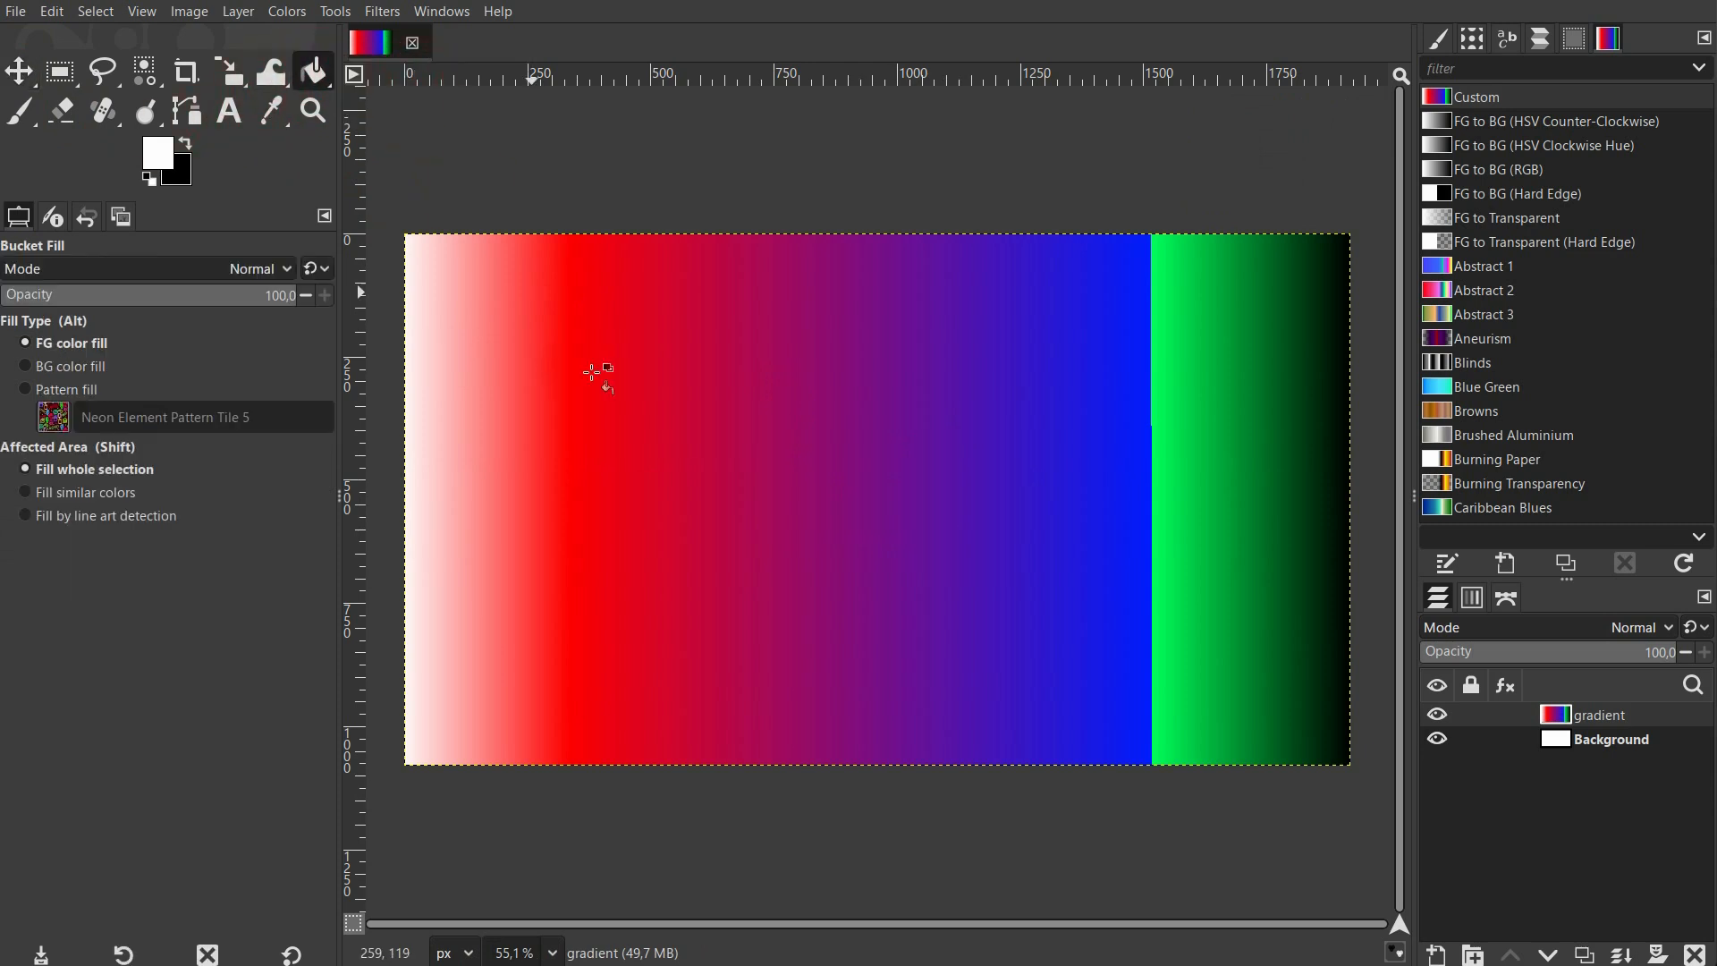
left_click(394, 241)
Draw the Custom gradient horizontally across the full canvas, ending at about X 1918, Y 530.
left_click(315, 73)
left_click(426, 120)
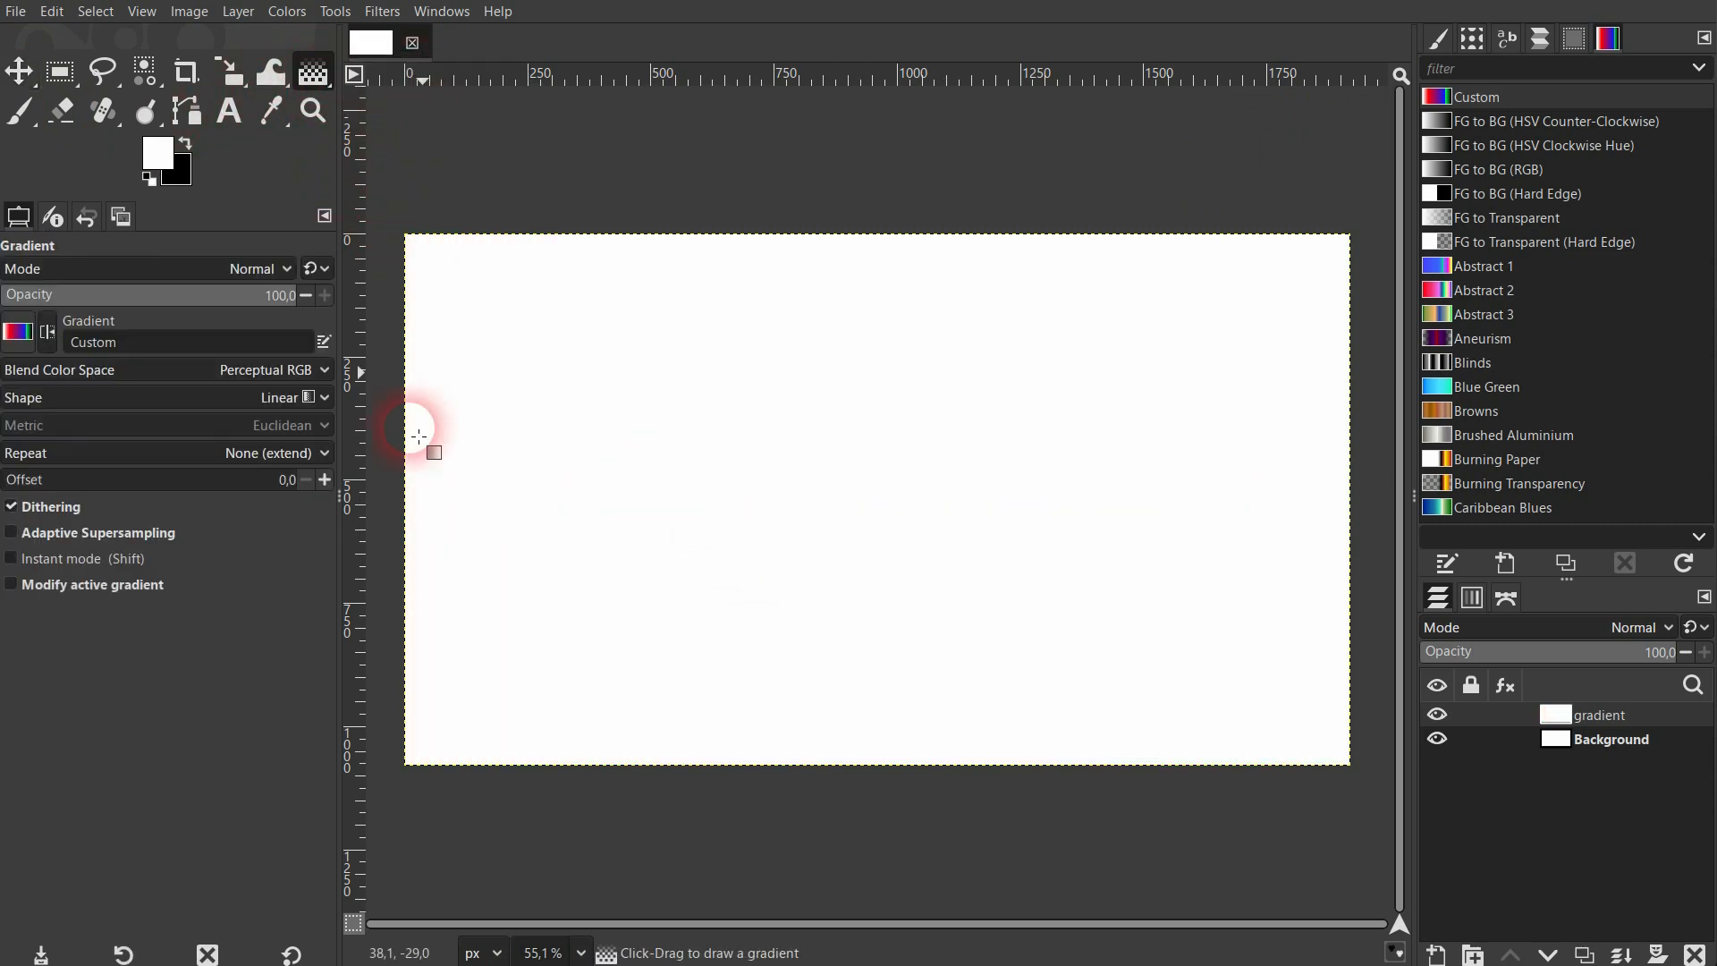
left_click_drag(406, 488, 863, 472)
left_click_drag(1011, 466, 1360, 507)
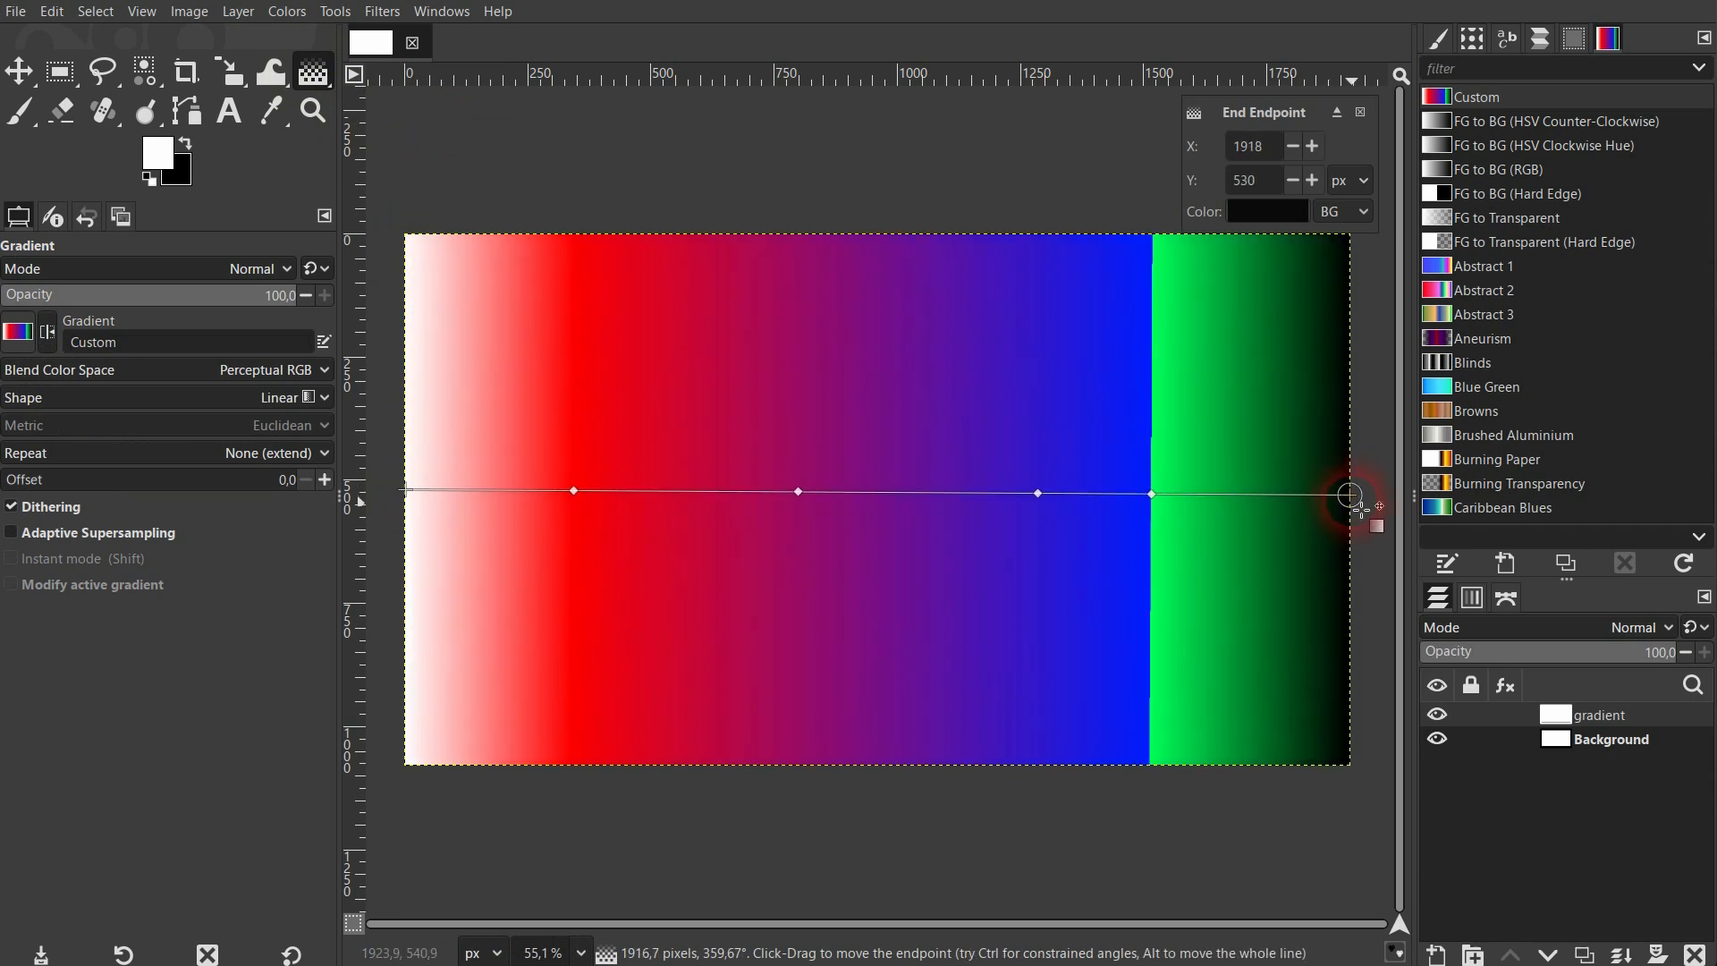
Delete the color stops at 41.53 and 66.95 and the blue-green stop, leaving only the red stop.
left_click(800, 492)
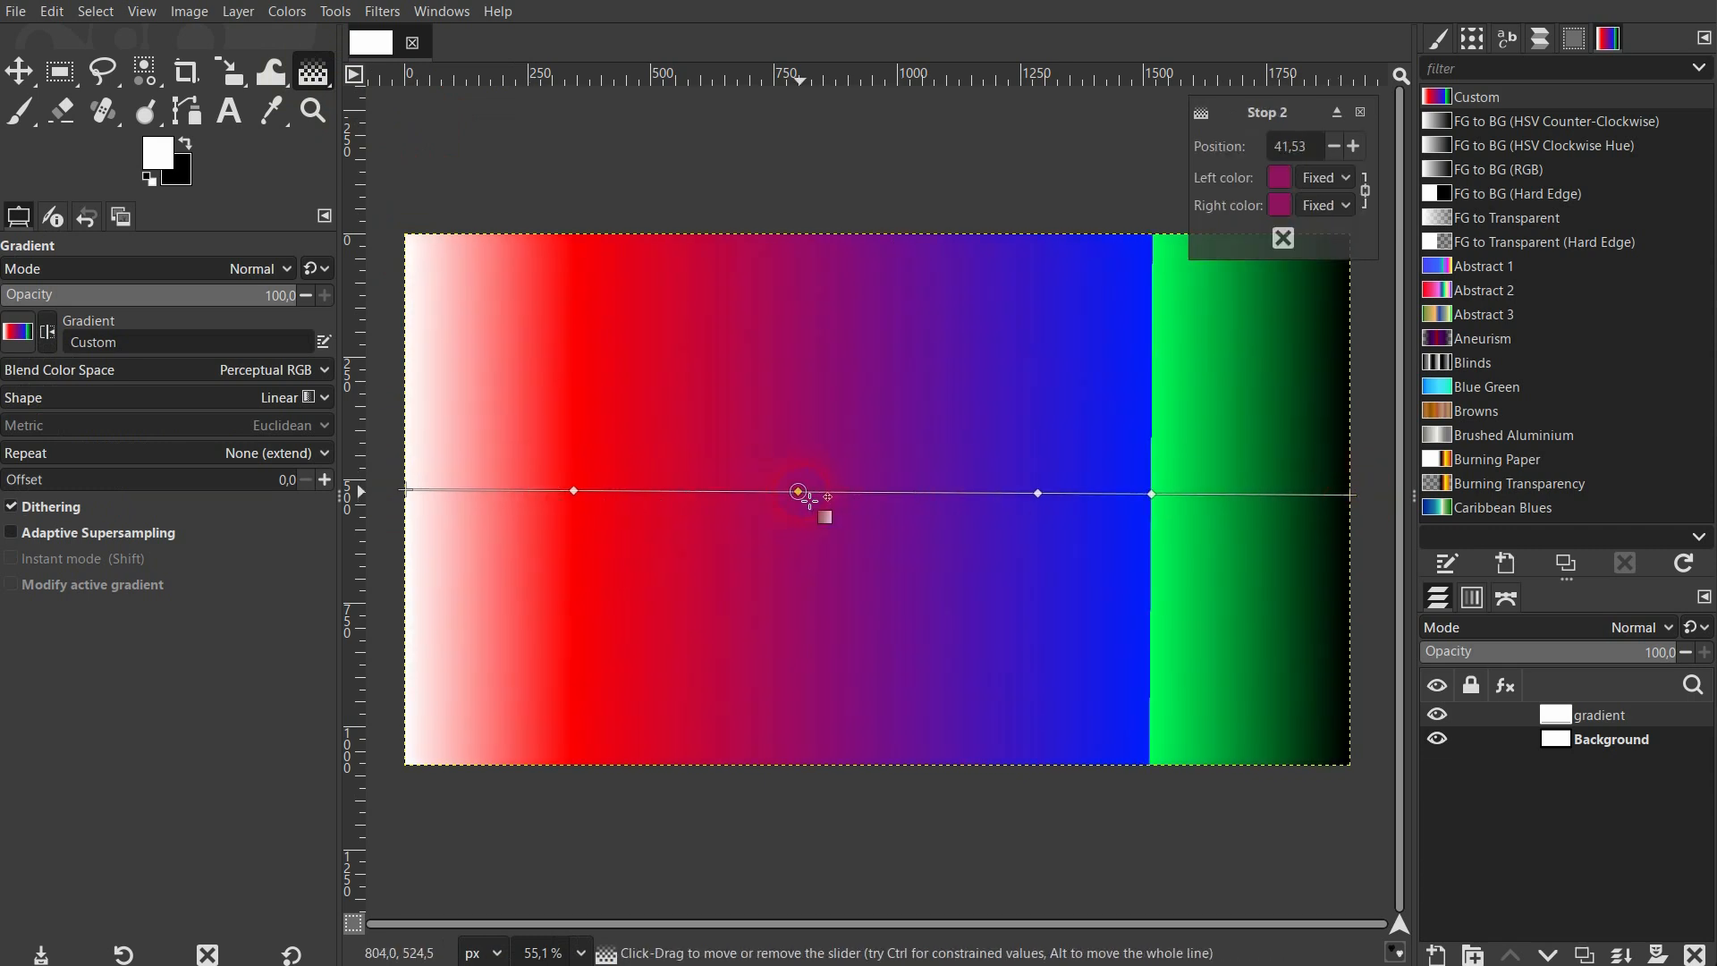
left_click(1284, 239)
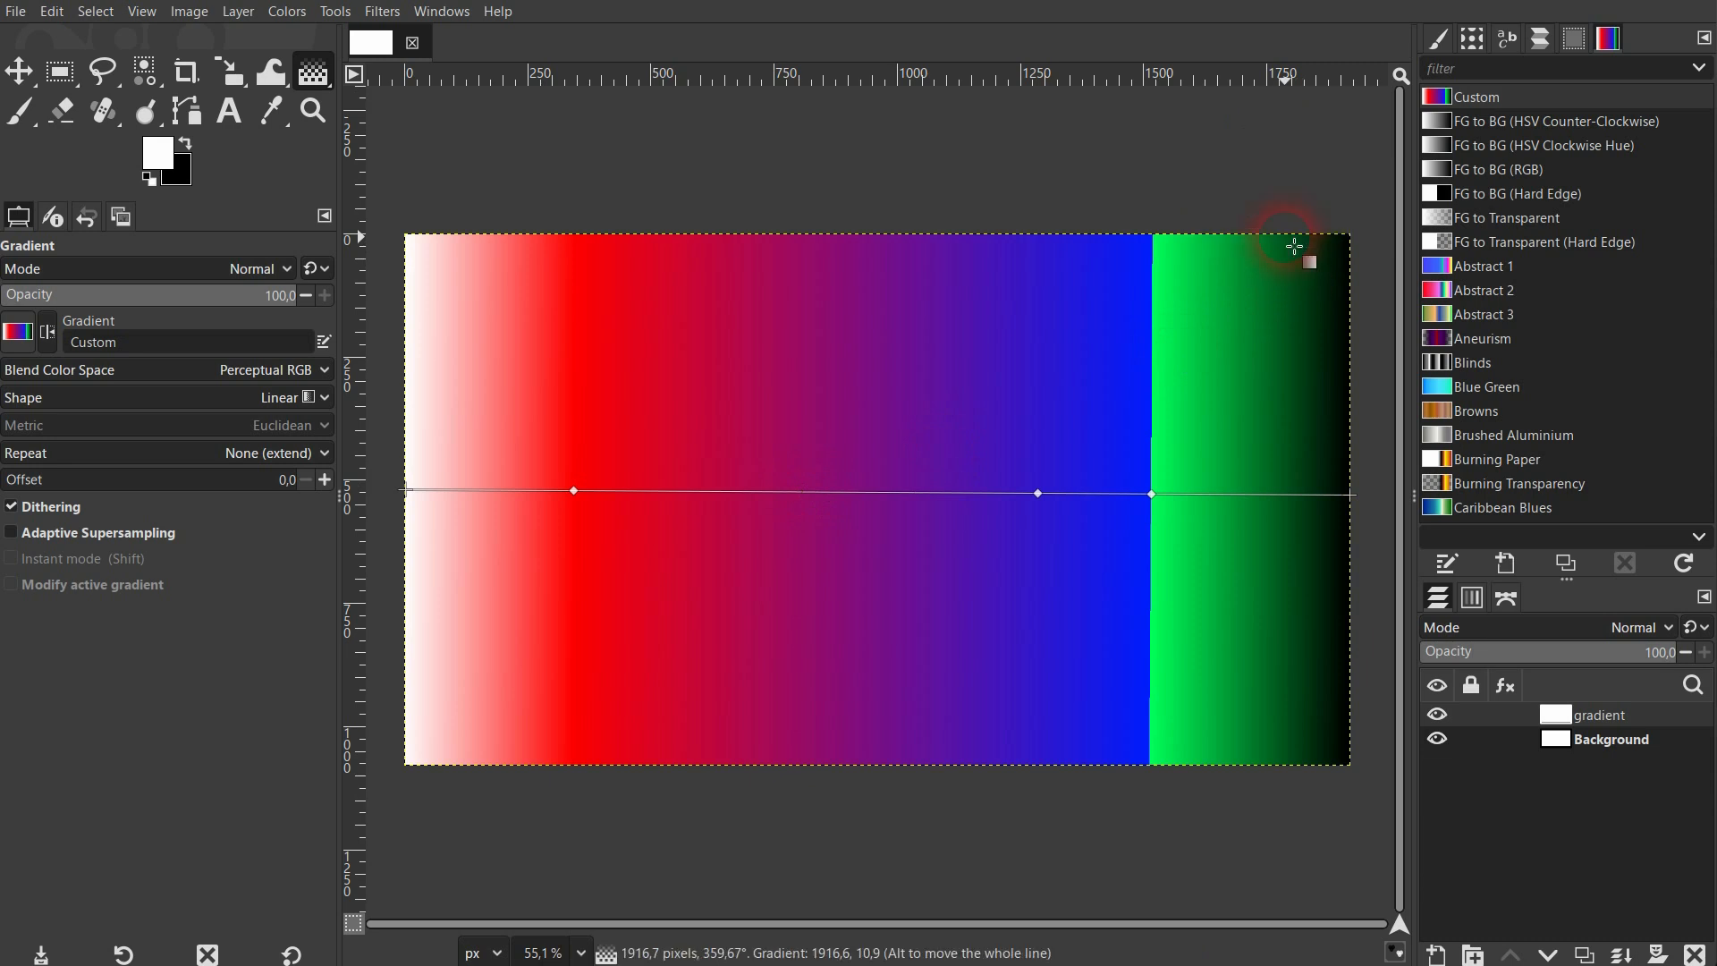
left_click(1039, 493)
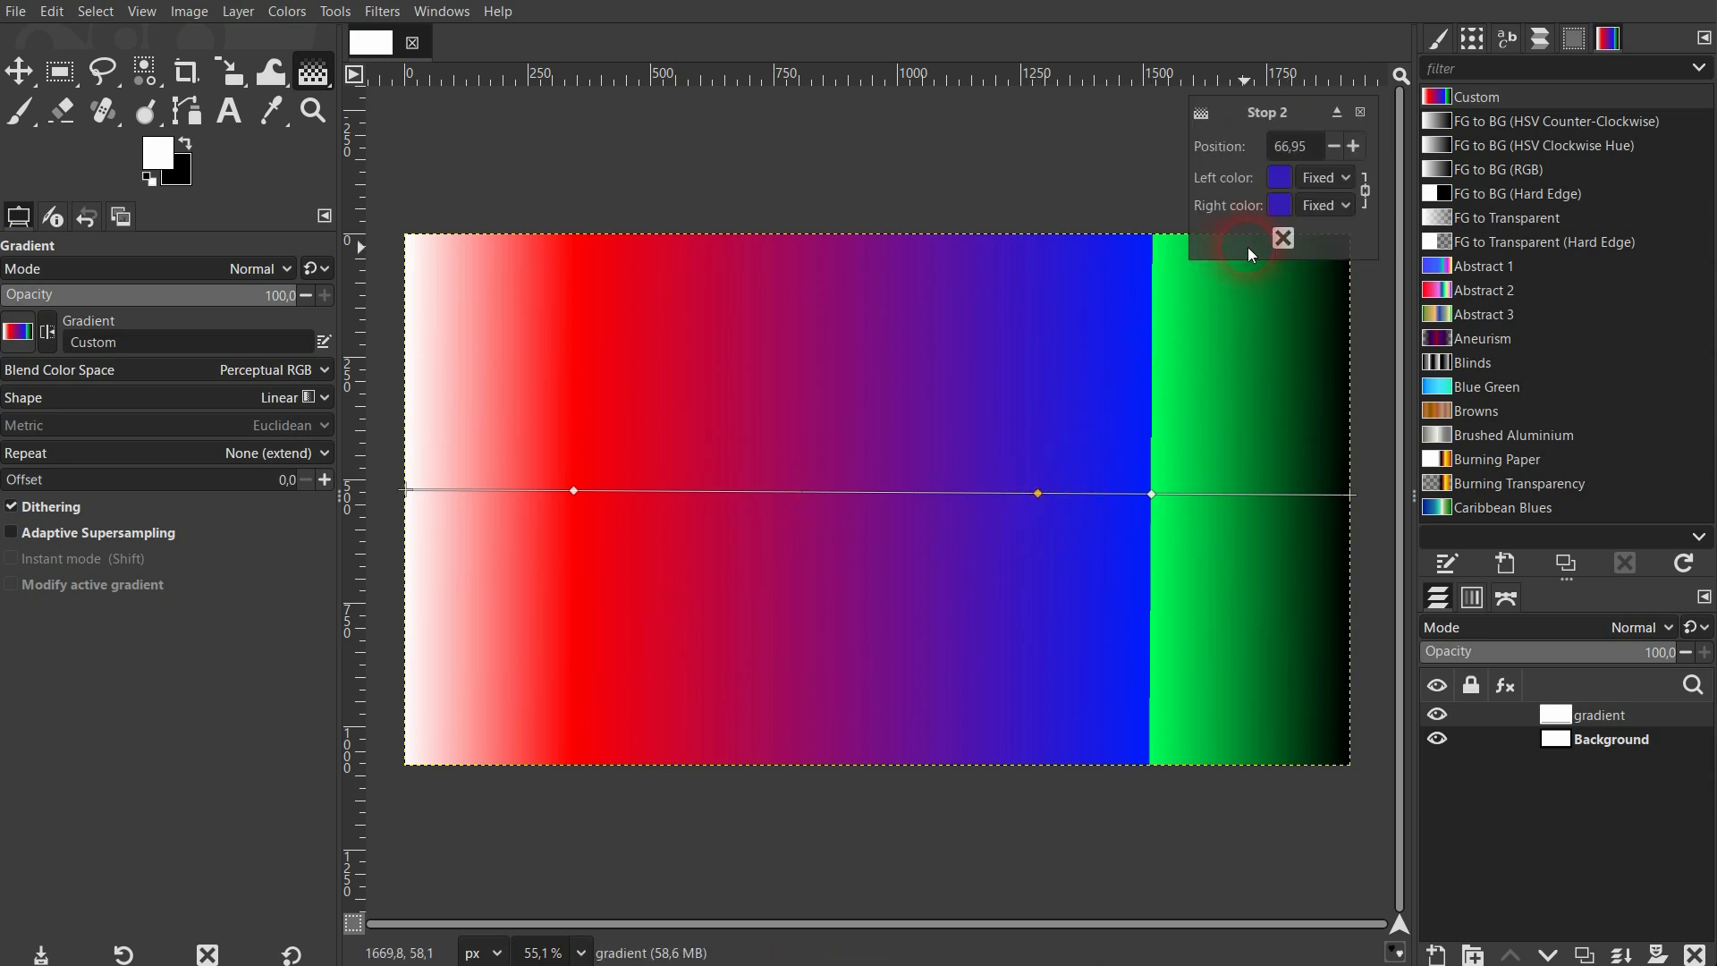
left_click(1283, 239)
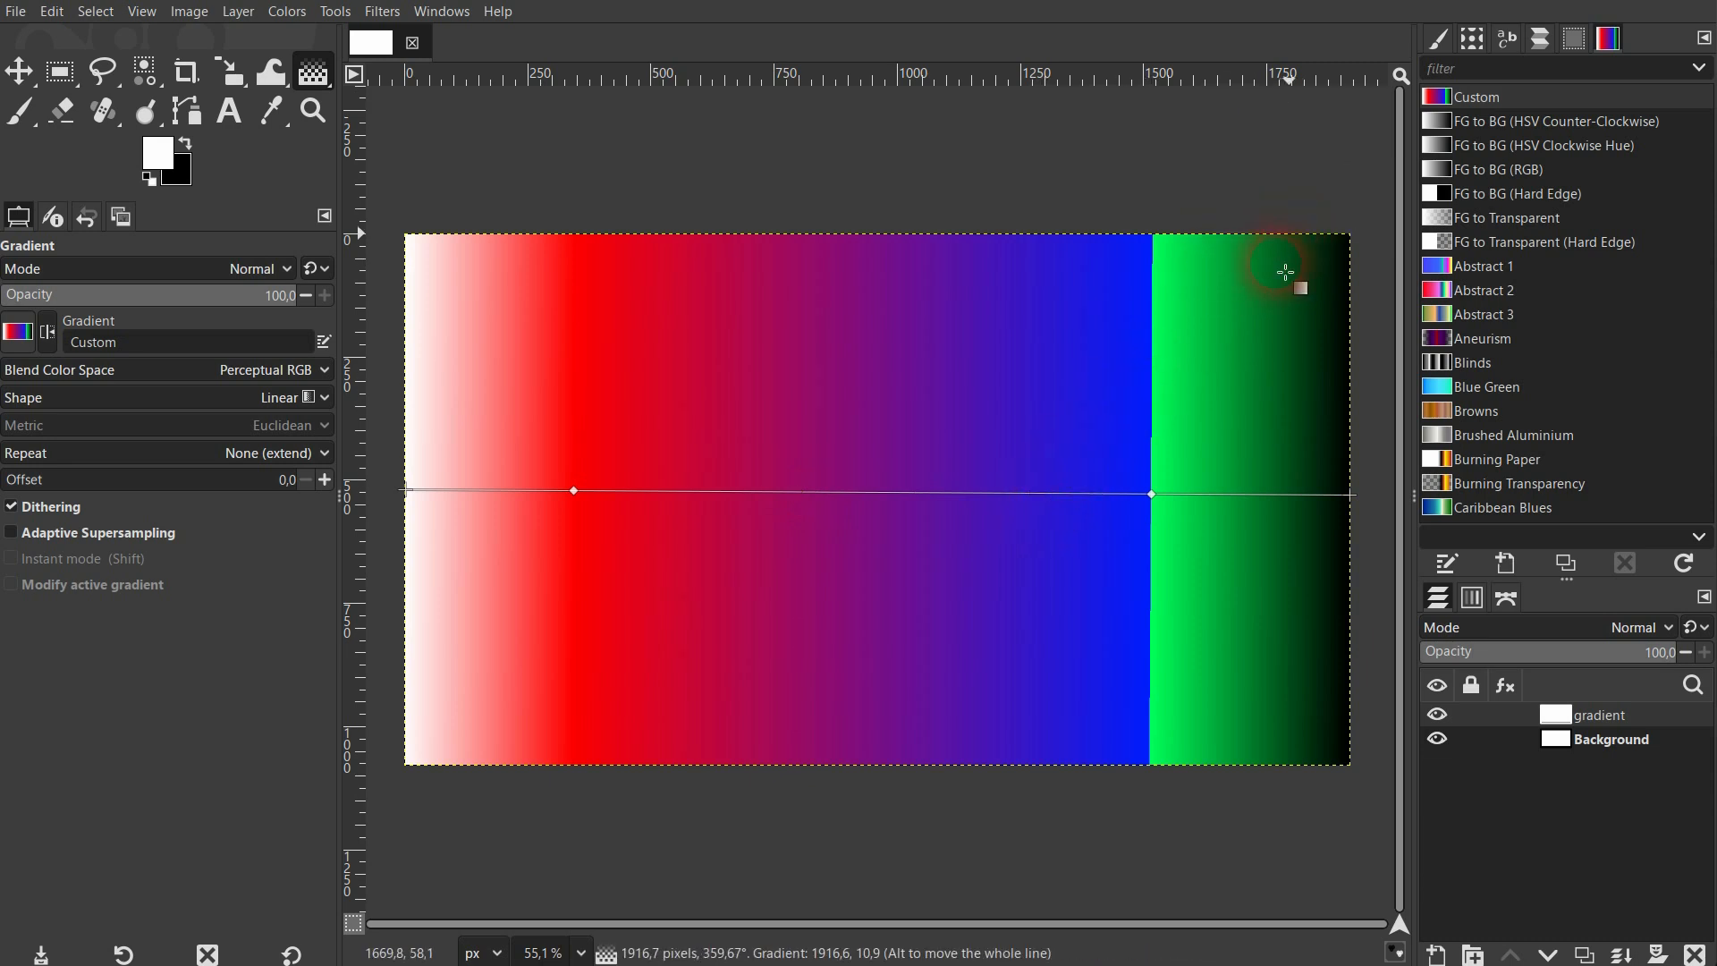
left_click(1154, 493)
left_click(1284, 239)
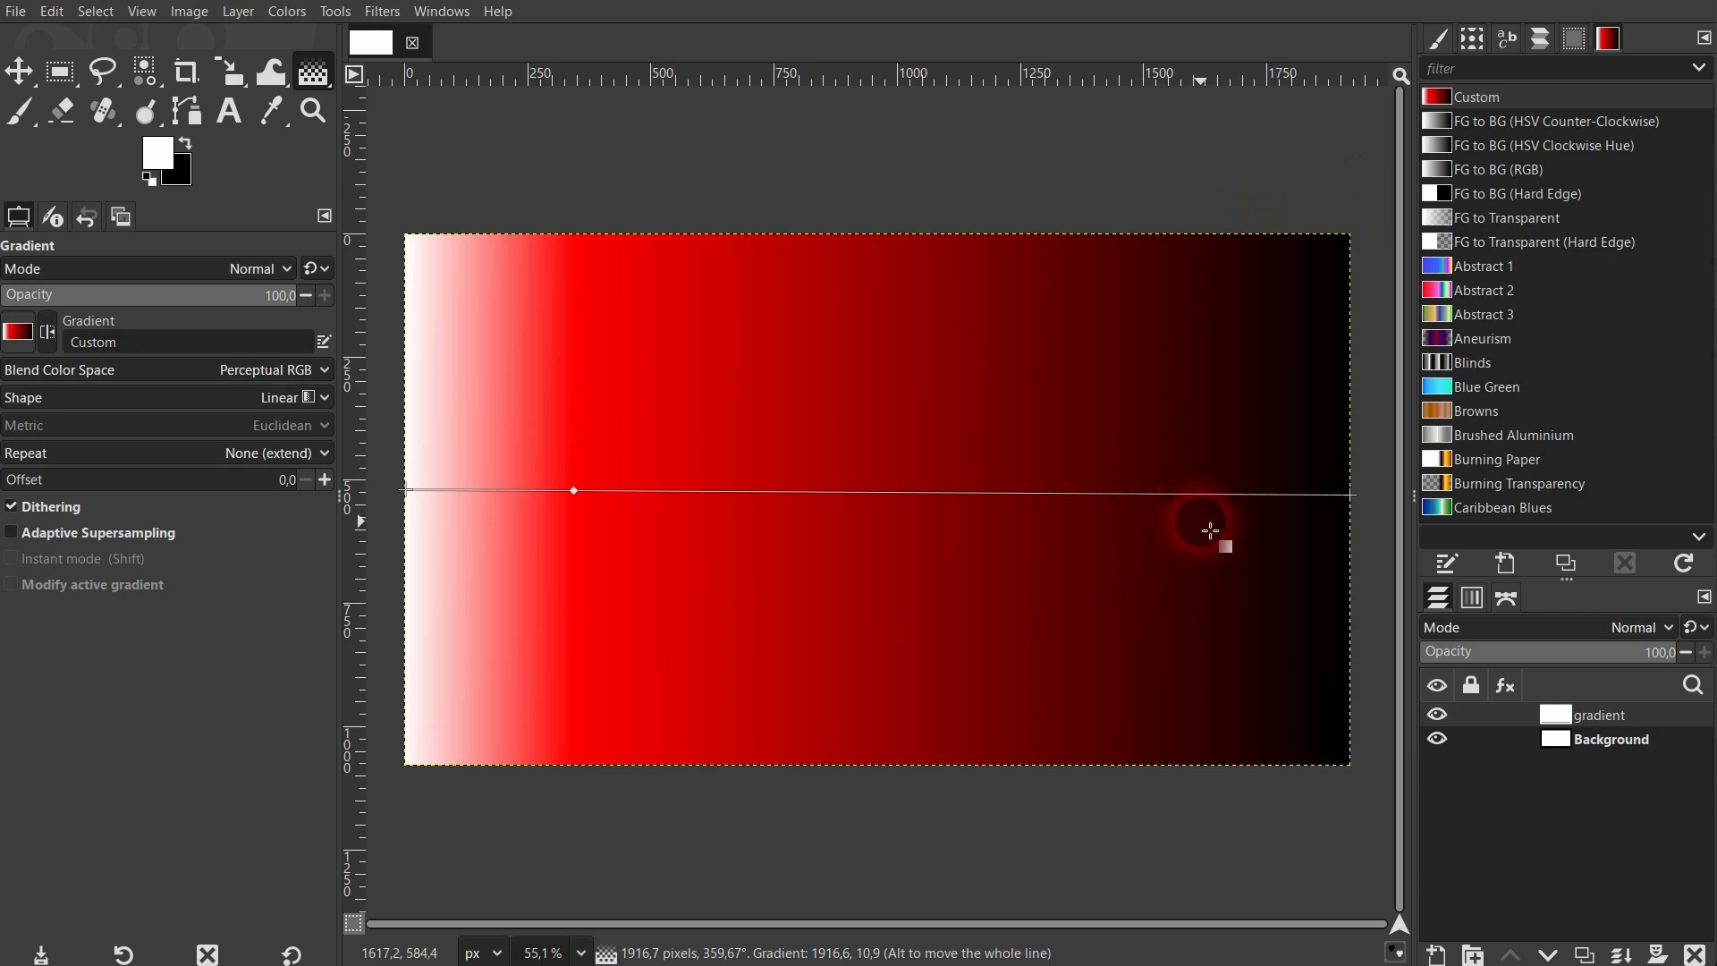
Move the red stop to the middle of the gradient line and set its position to exactly 50.
left_click_drag(579, 502, 886, 493)
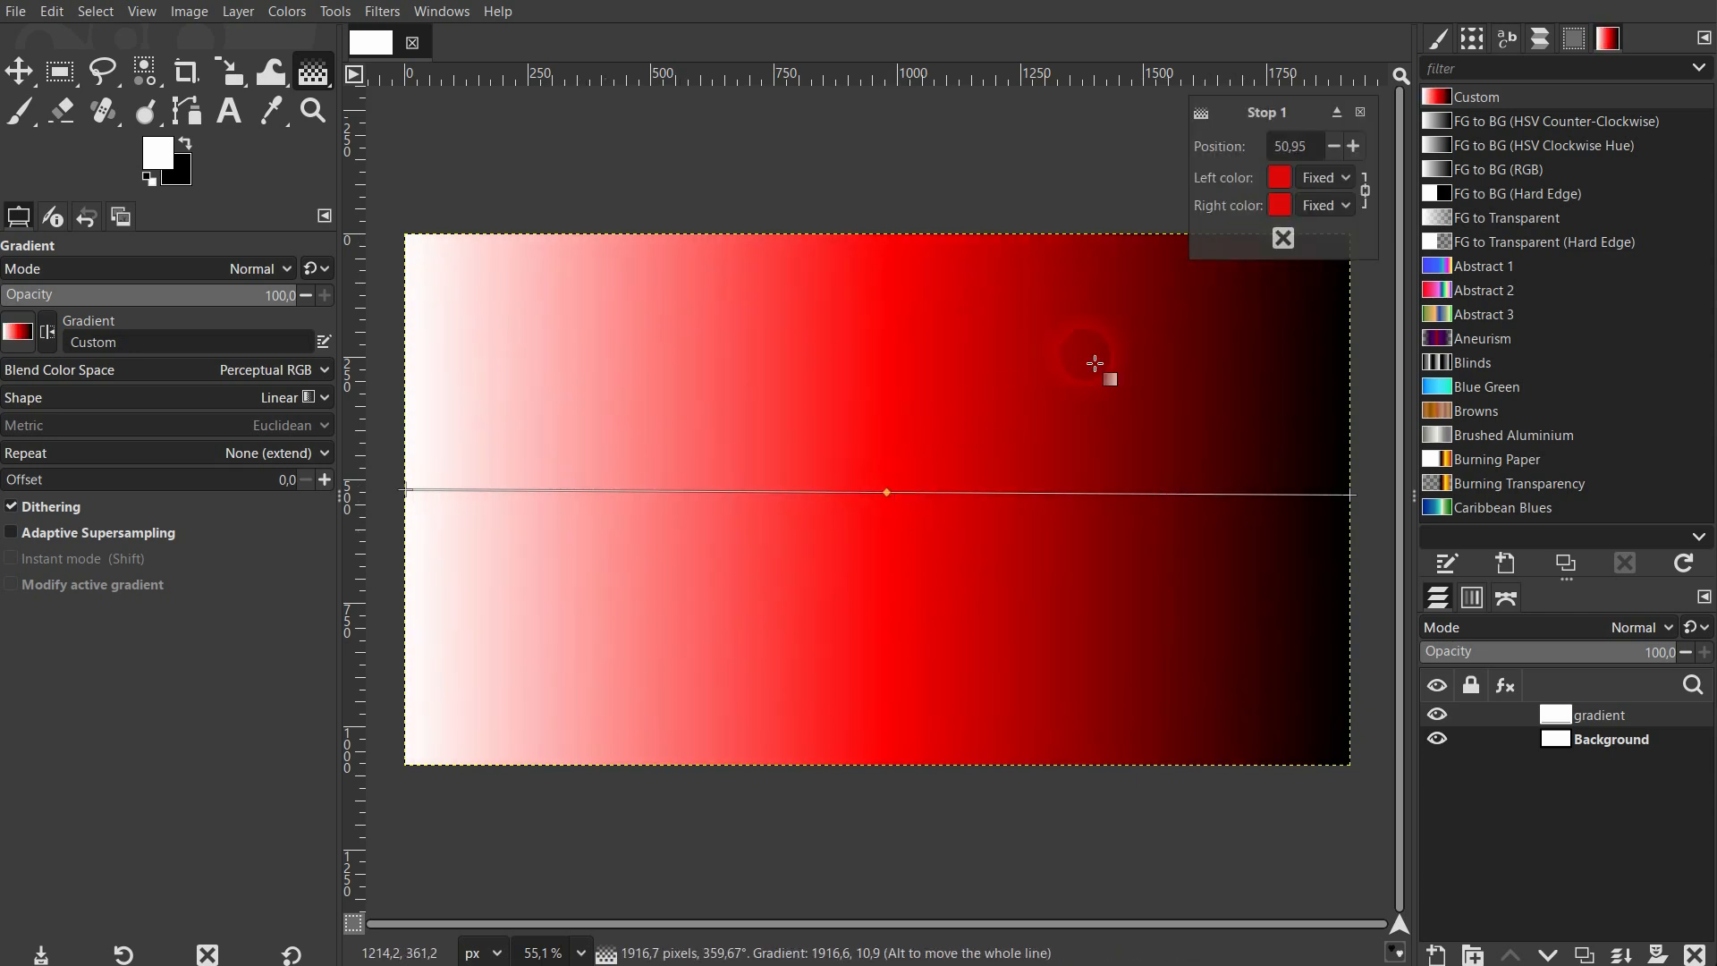
type("50")
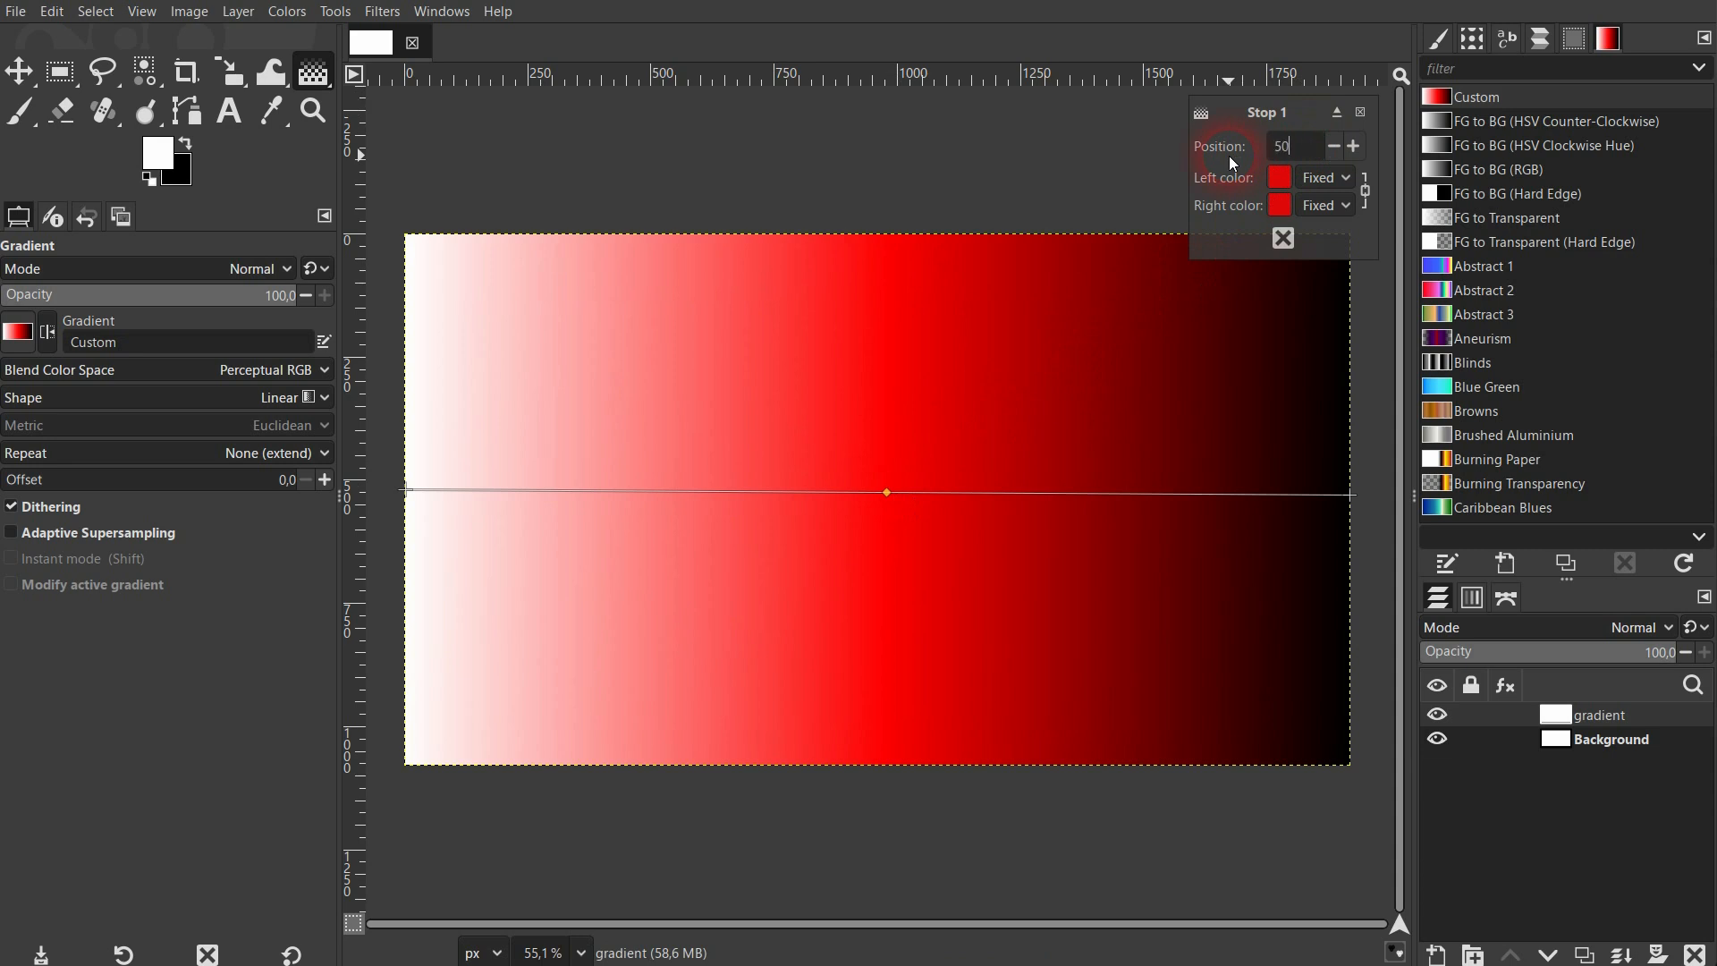
key("Return")
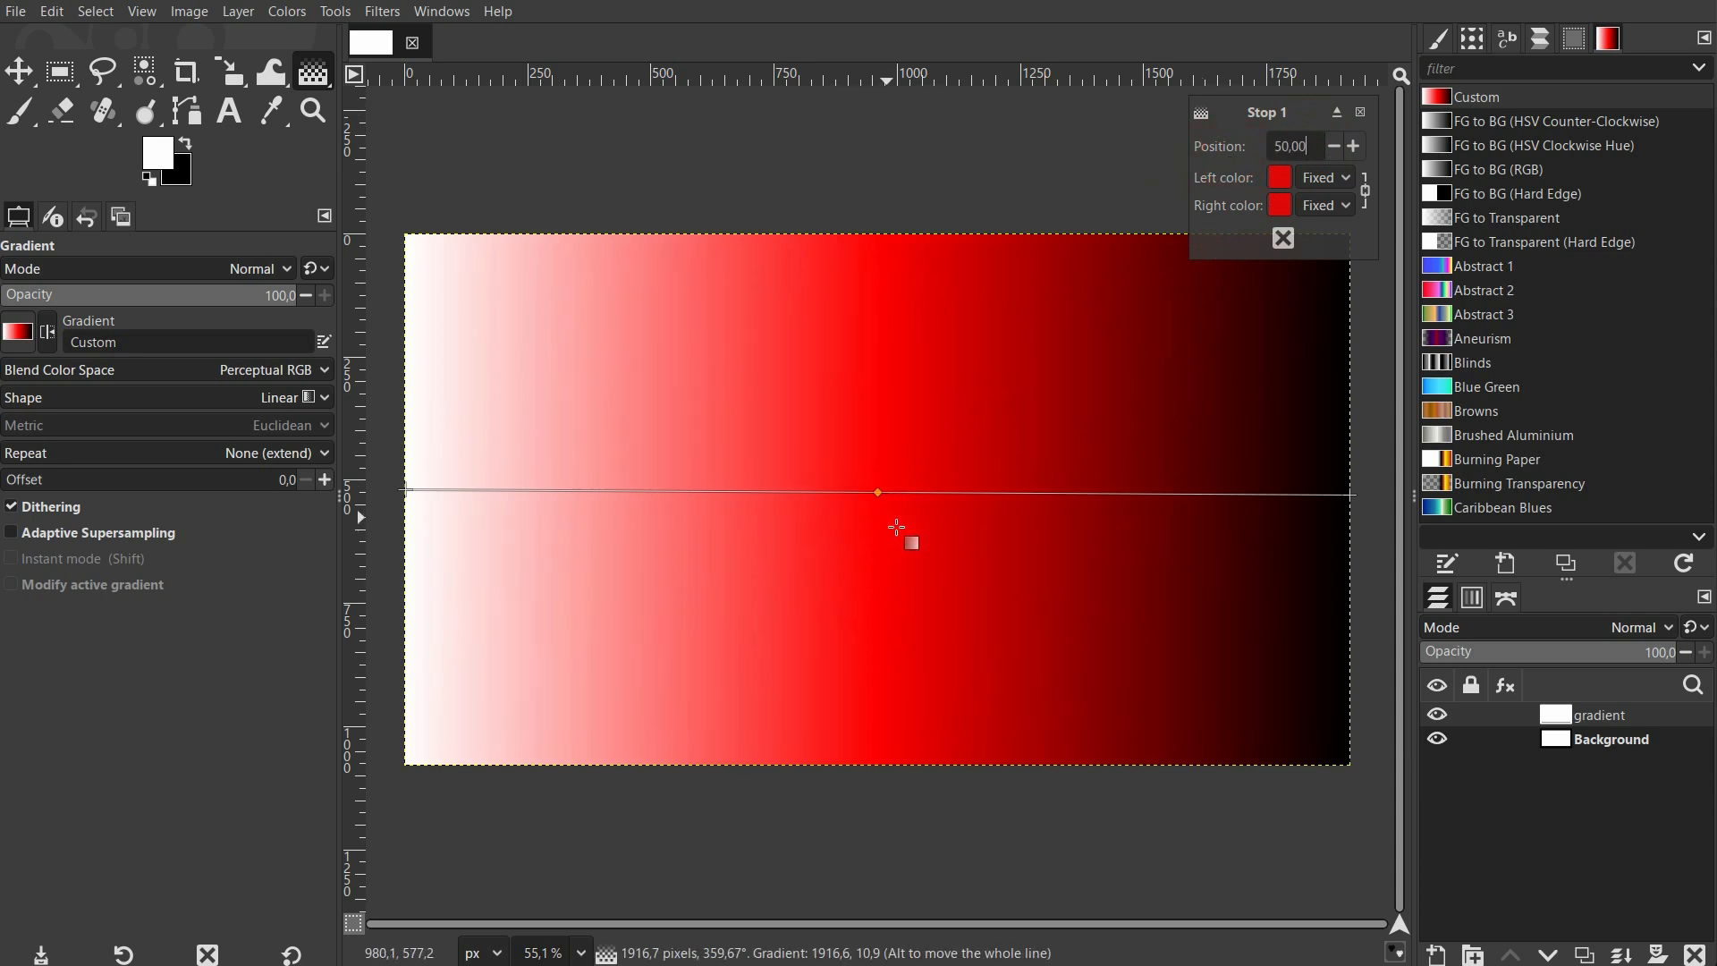
Delete the remaining red stop and finalize the white-to-black gradient by switching to the Move tool.
left_click(1284, 240)
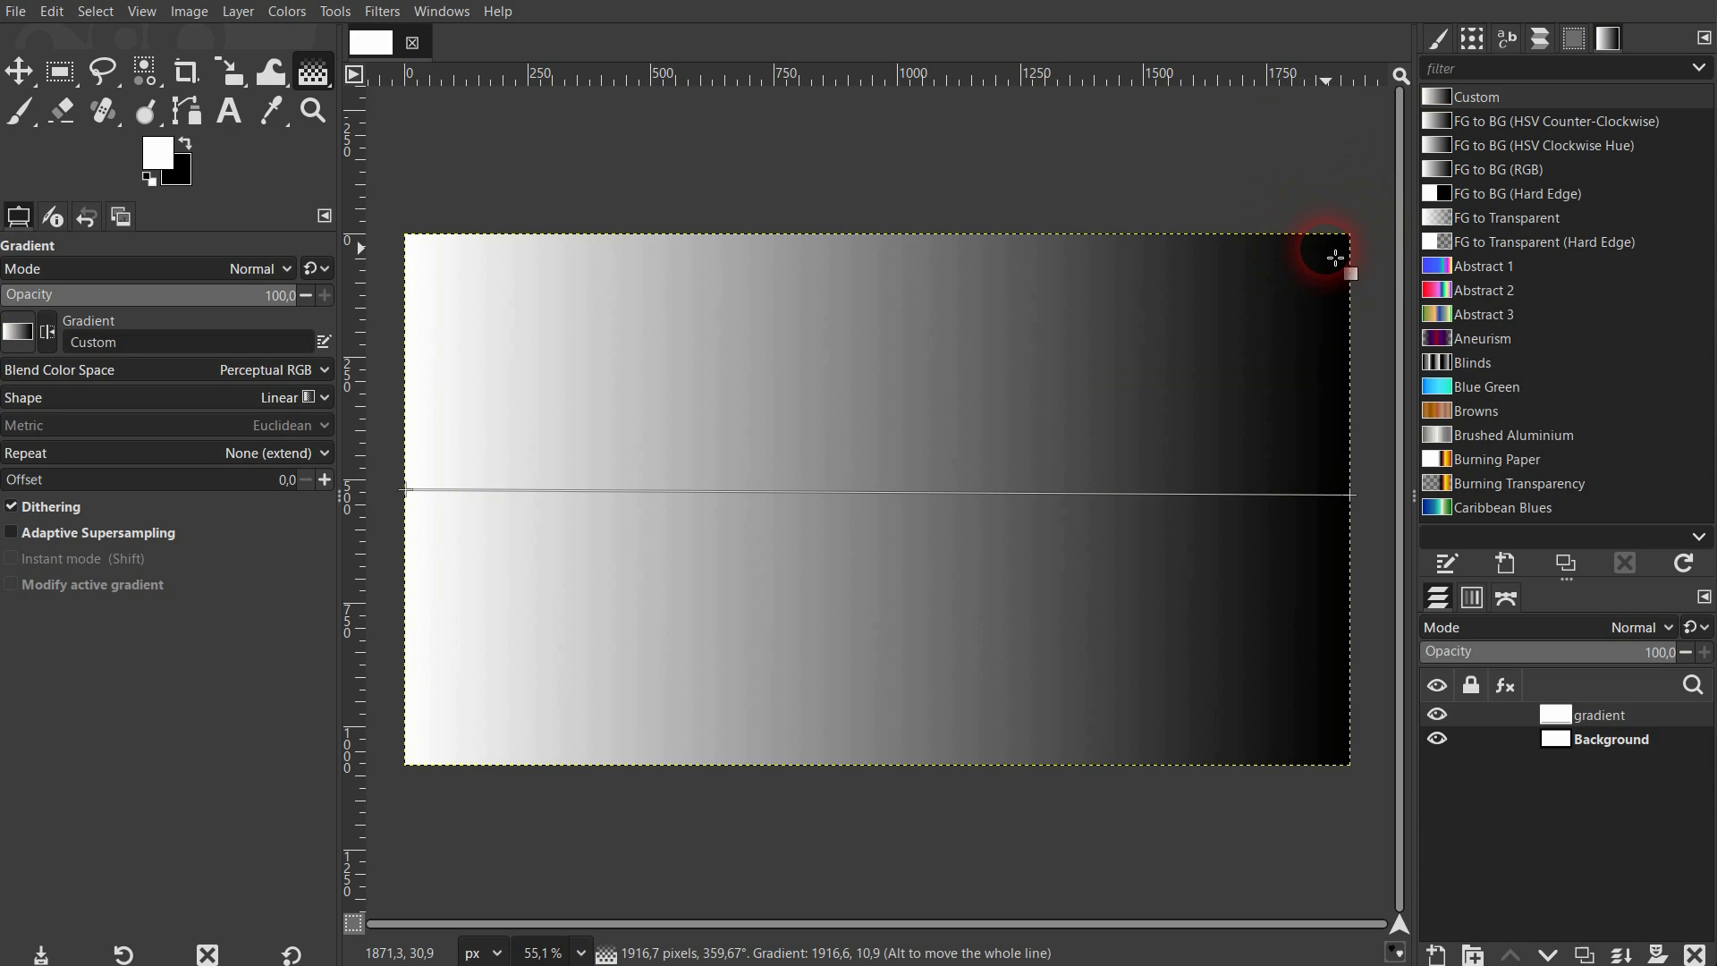
left_click(24, 73)
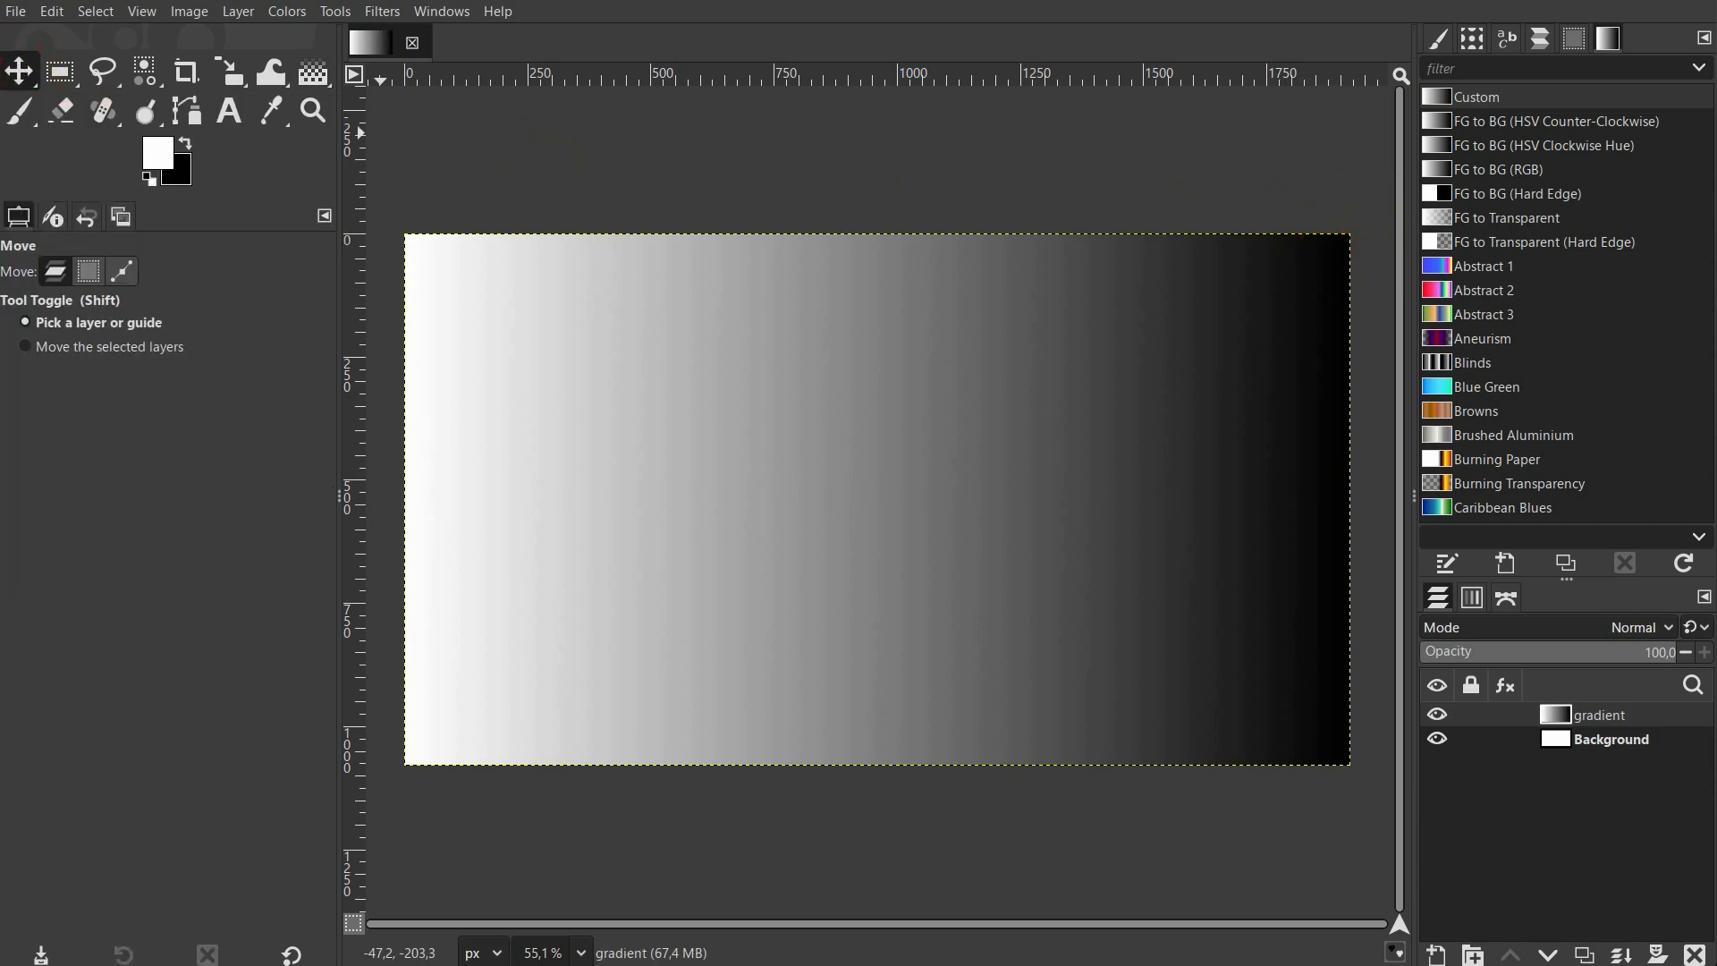